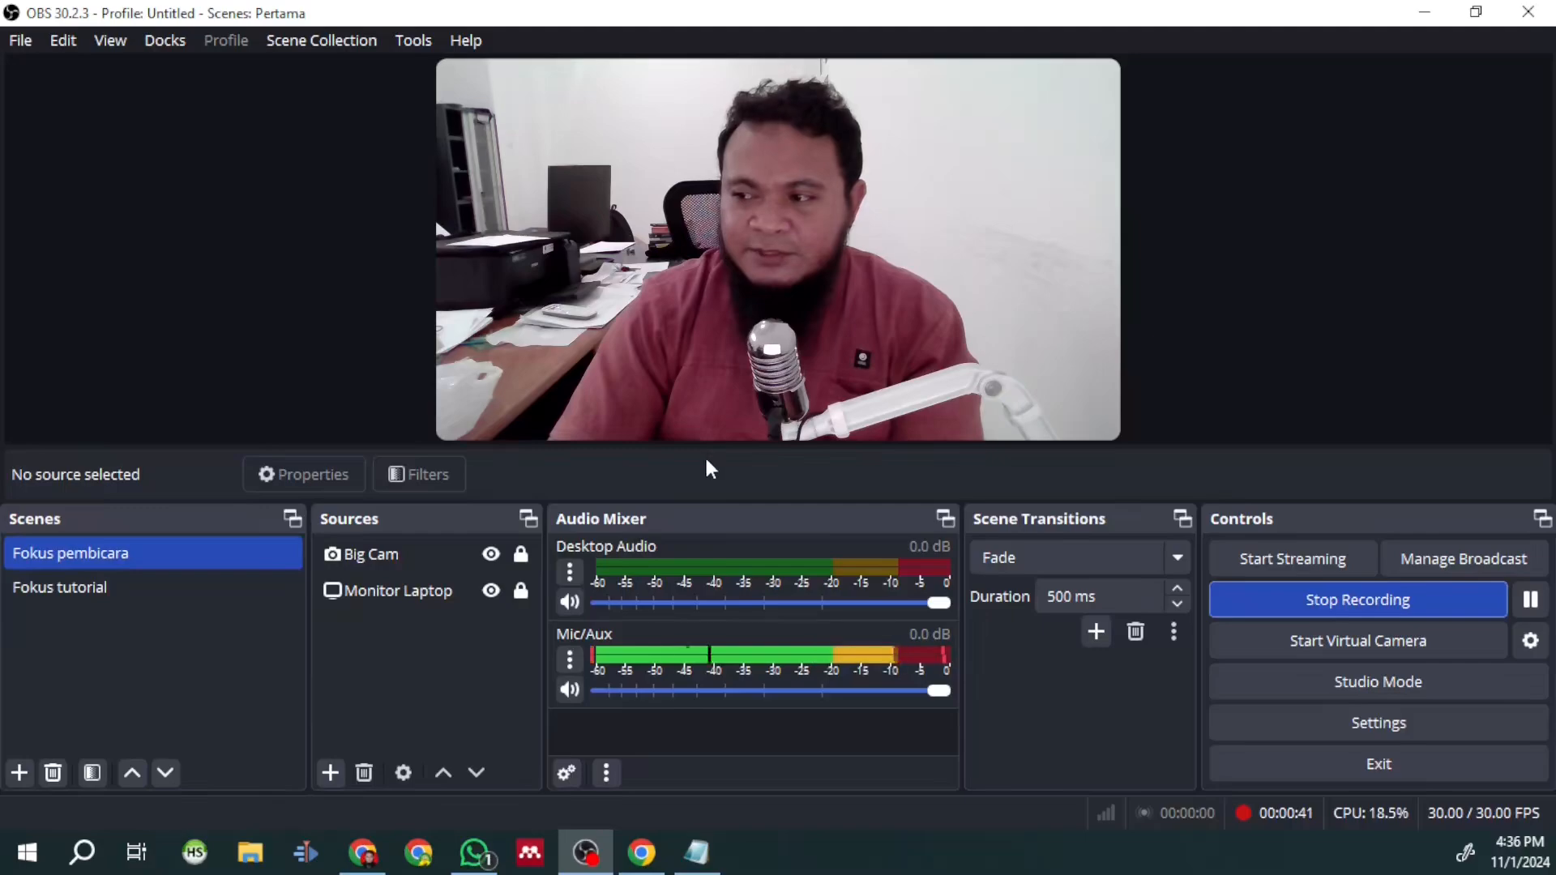
- Alternate between the Fokus tutorial and Fokus pembicara scenes several times, finishing on Fokus tutorial
{"action": "left_click", "coordinate": [80, 596]}
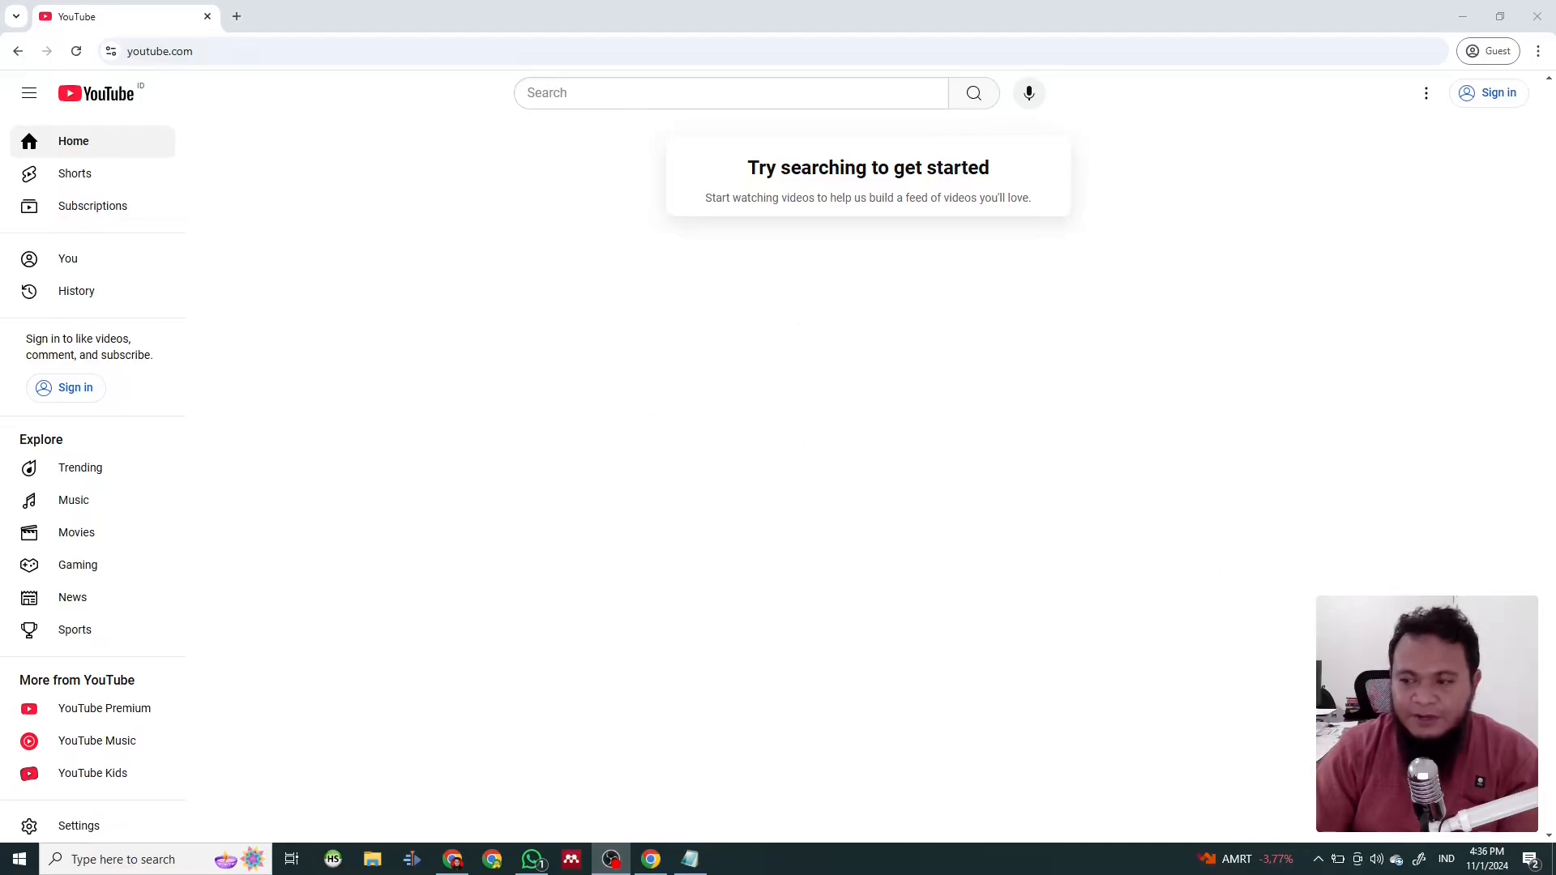
{"action": "left_click", "coordinate": [154, 561]}
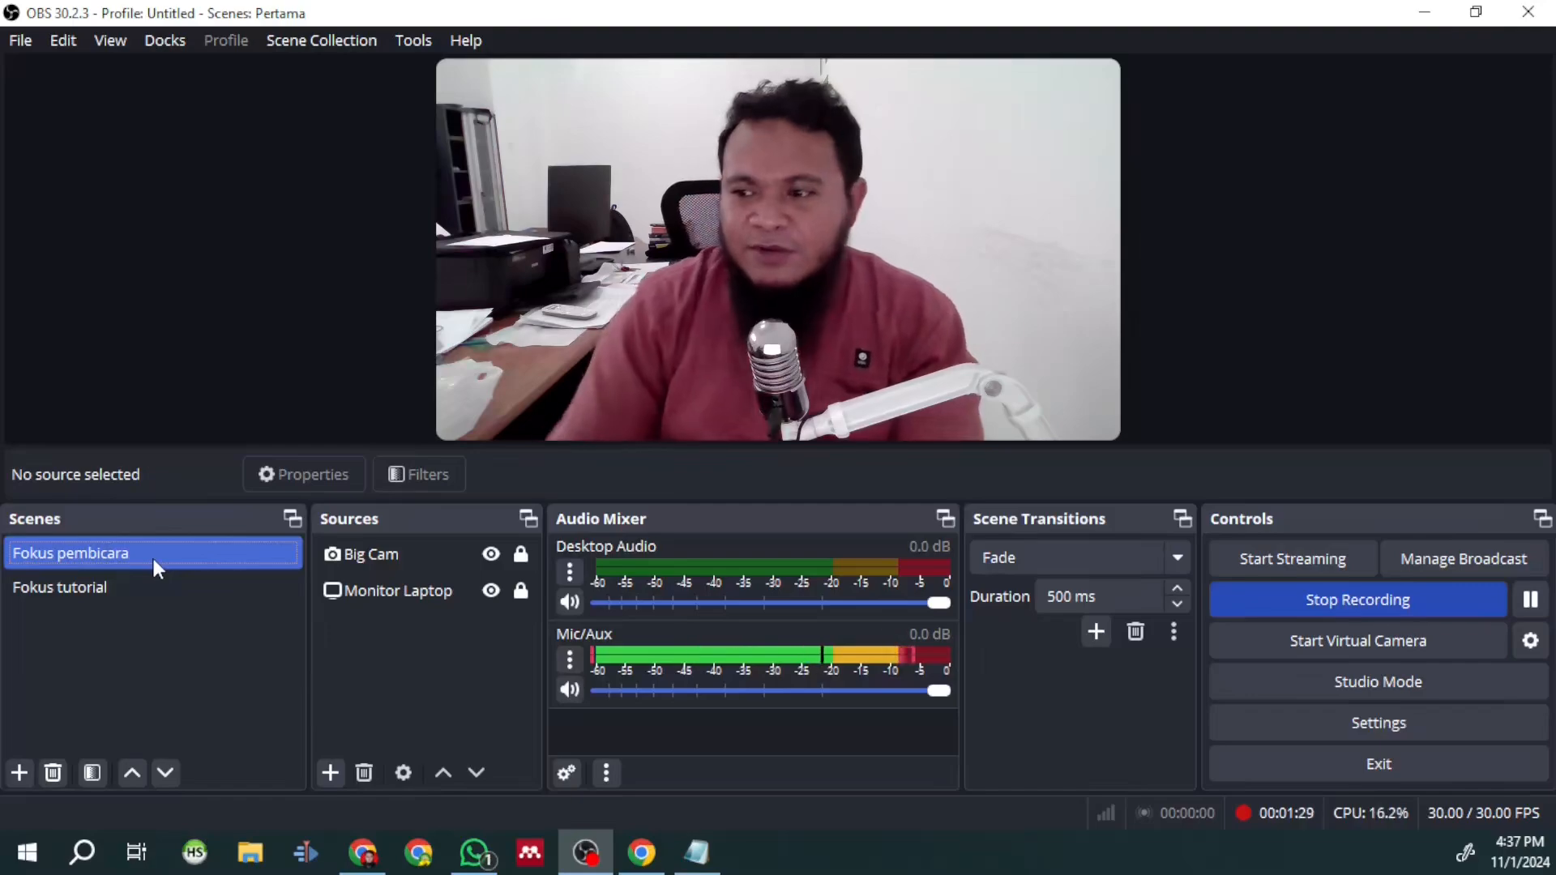
{"action": "left_click", "coordinate": [129, 590]}
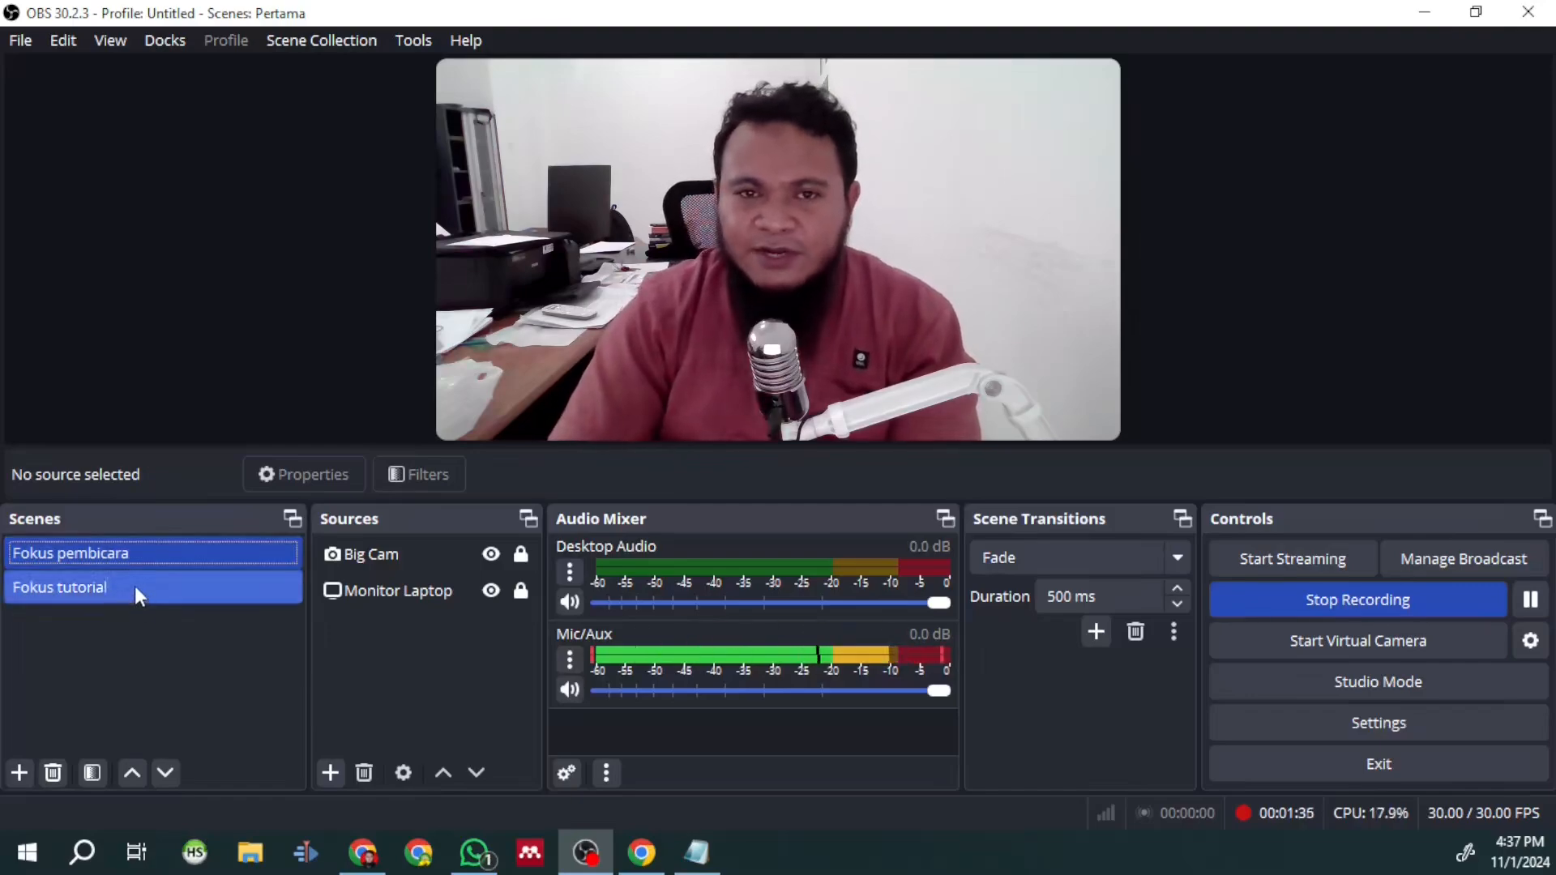
{"action": "left_click", "coordinate": [148, 557]}
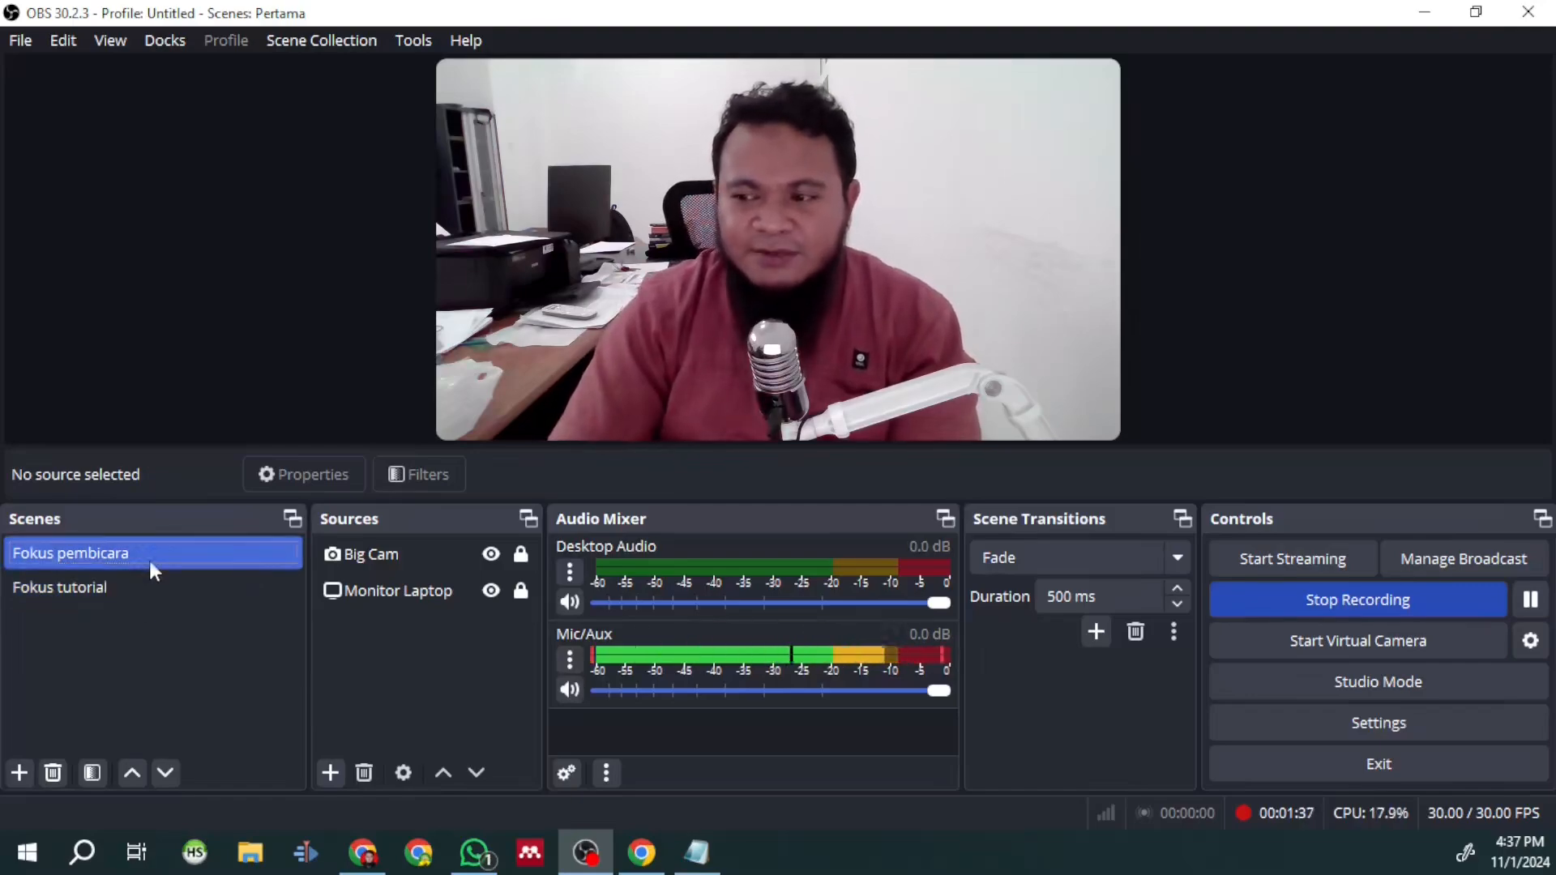
{"action": "left_click", "coordinate": [135, 584]}
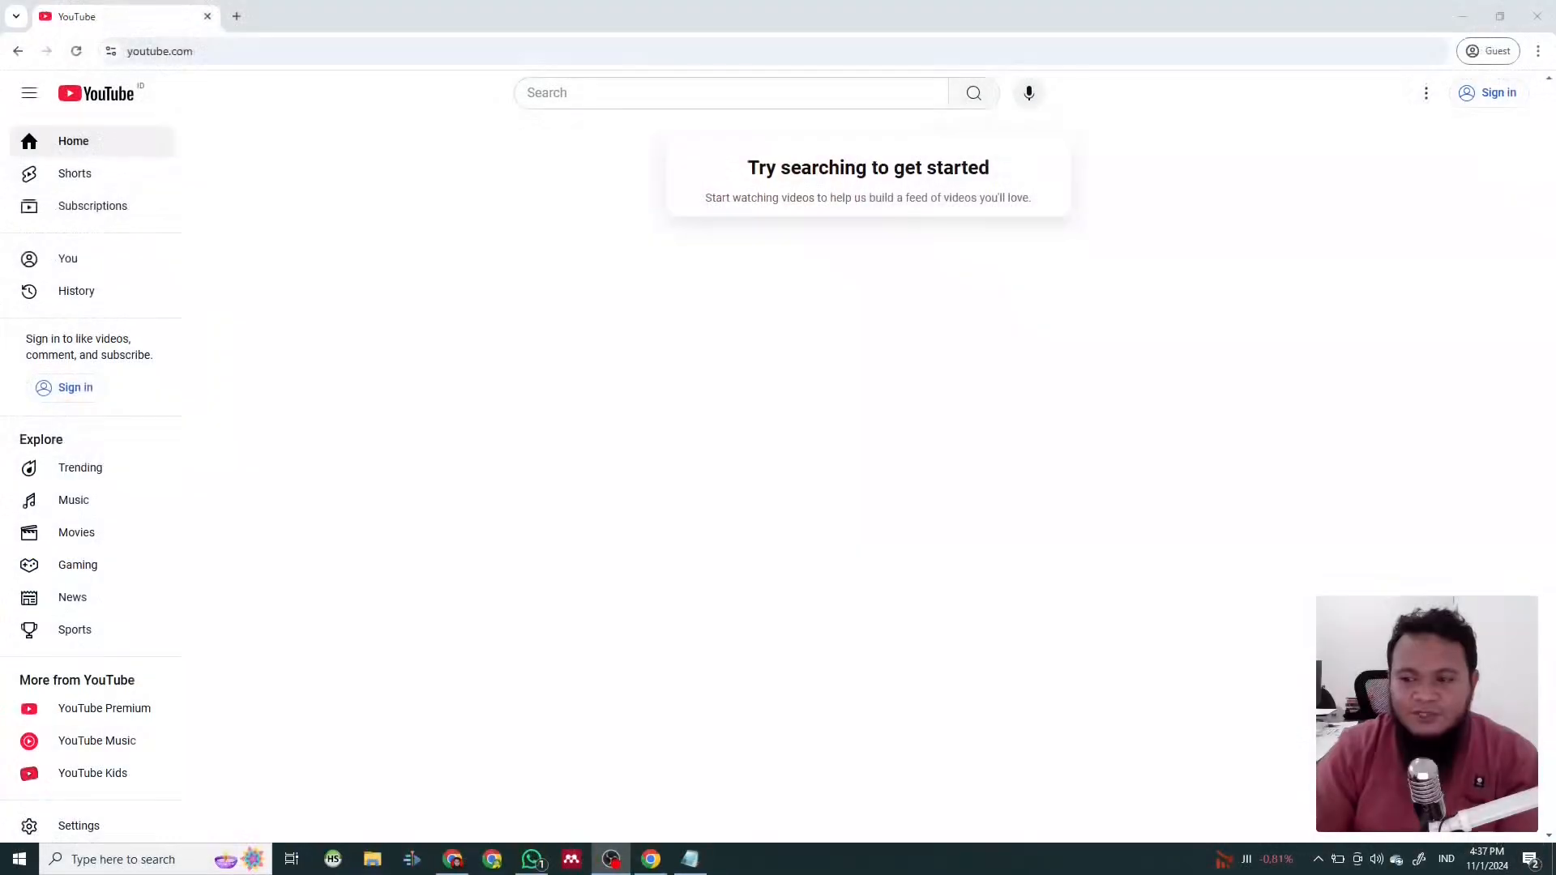
{"action": "left_click", "coordinate": [142, 553]}
{"action": "left_click", "coordinate": [136, 581]}
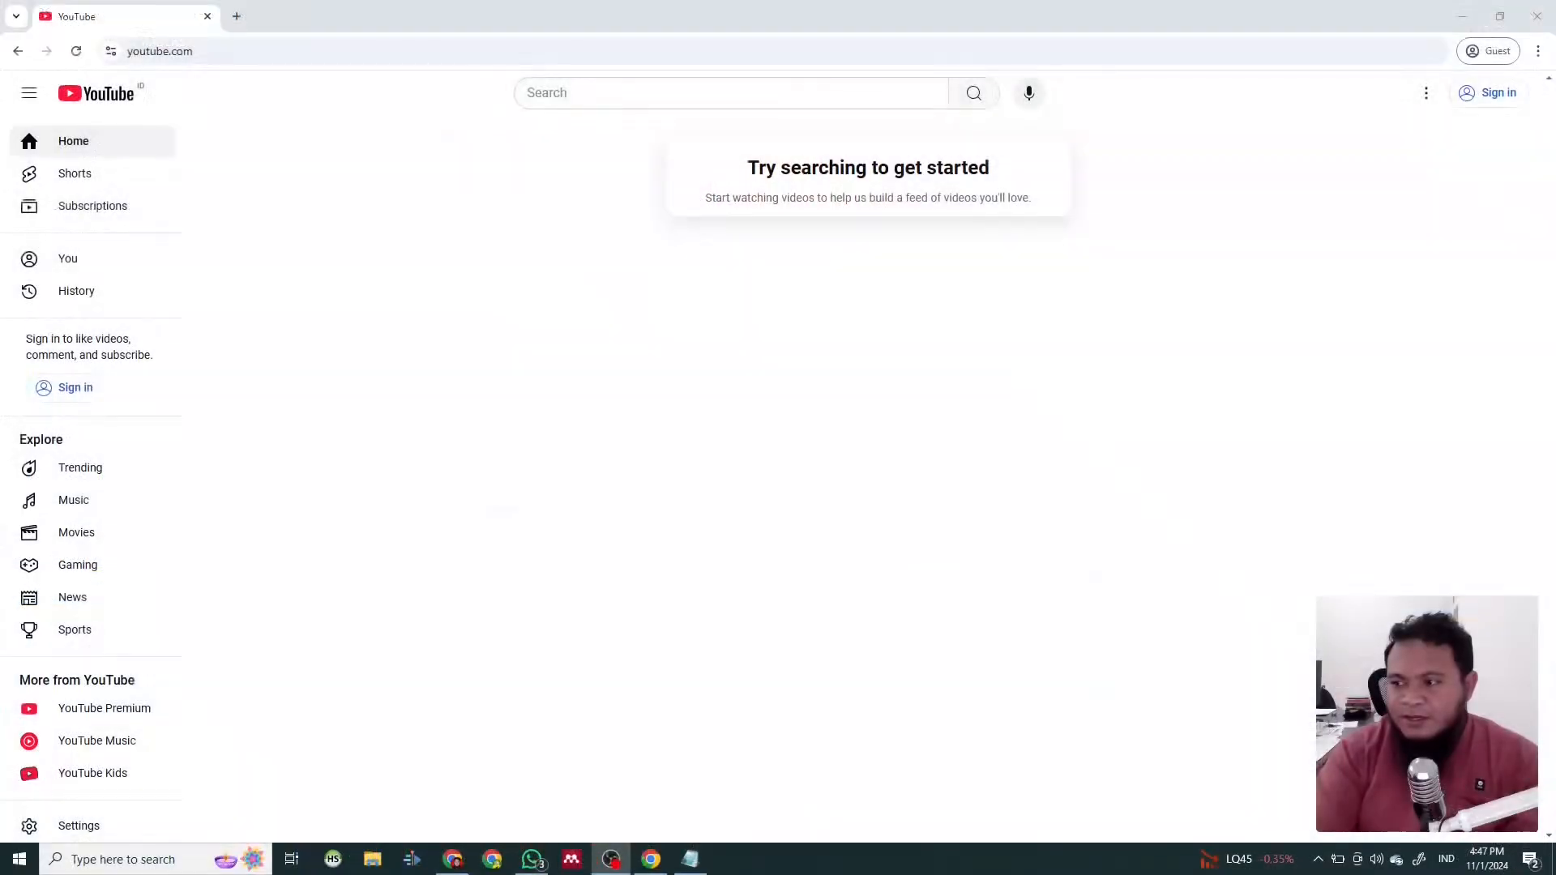
- Bring the OBS window maximized onto the captured monitor and open the Advanced Scene Switcher, placing its window higher on the screen
{"action": "left_click_drag", "start_coordinate": [1555, 113], "coordinate": [925, 198]}
{"action": "double_click", "coordinate": [926, 198]}
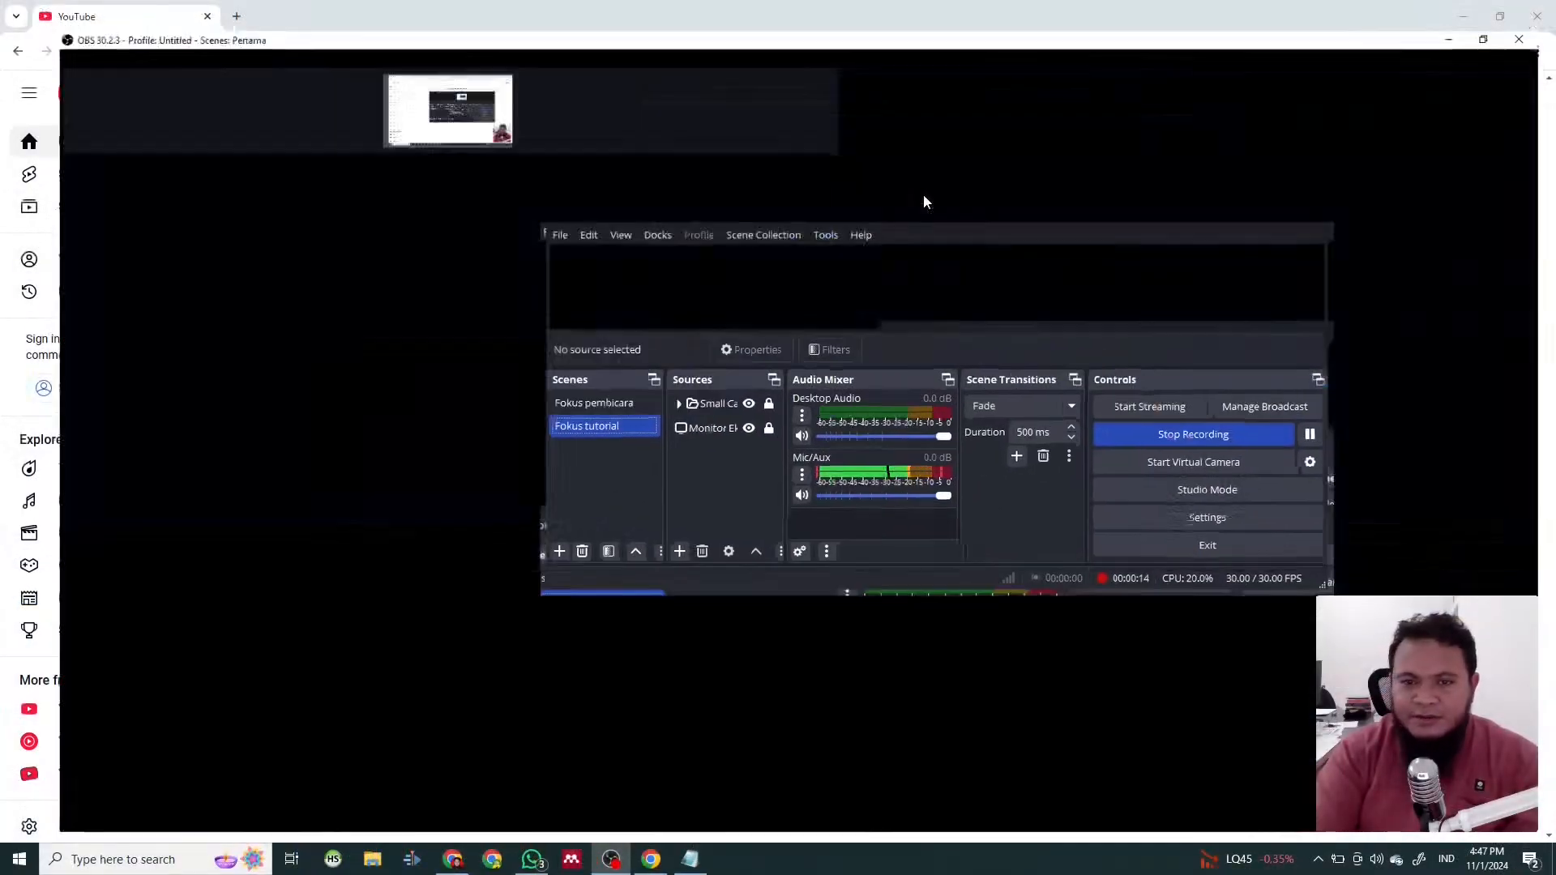
{"action": "left_click", "coordinate": [294, 28]}
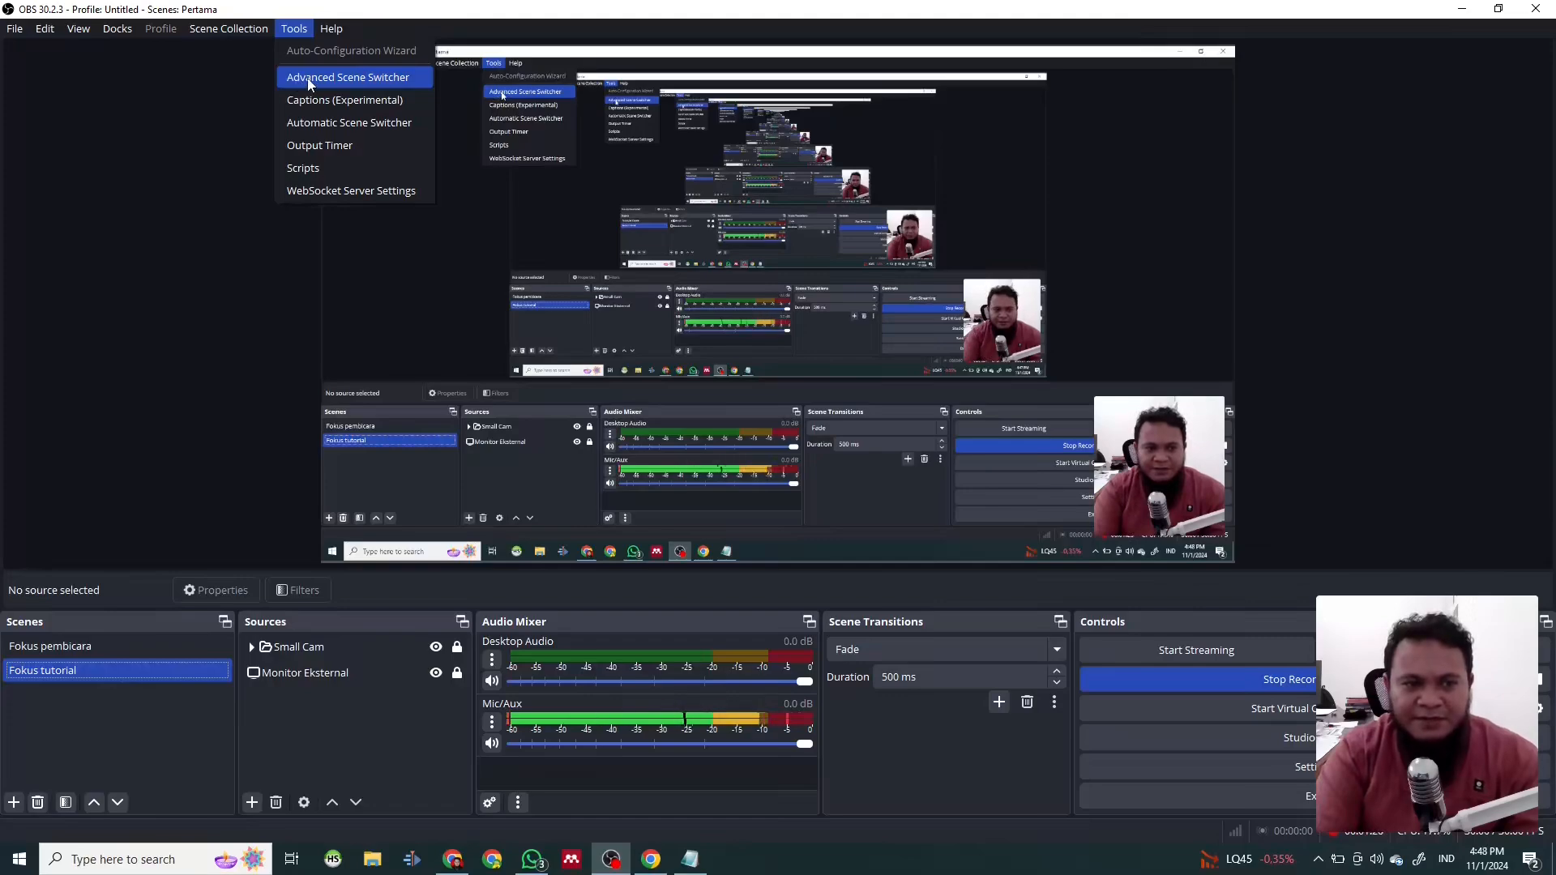
{"action": "left_click", "coordinate": [306, 81]}
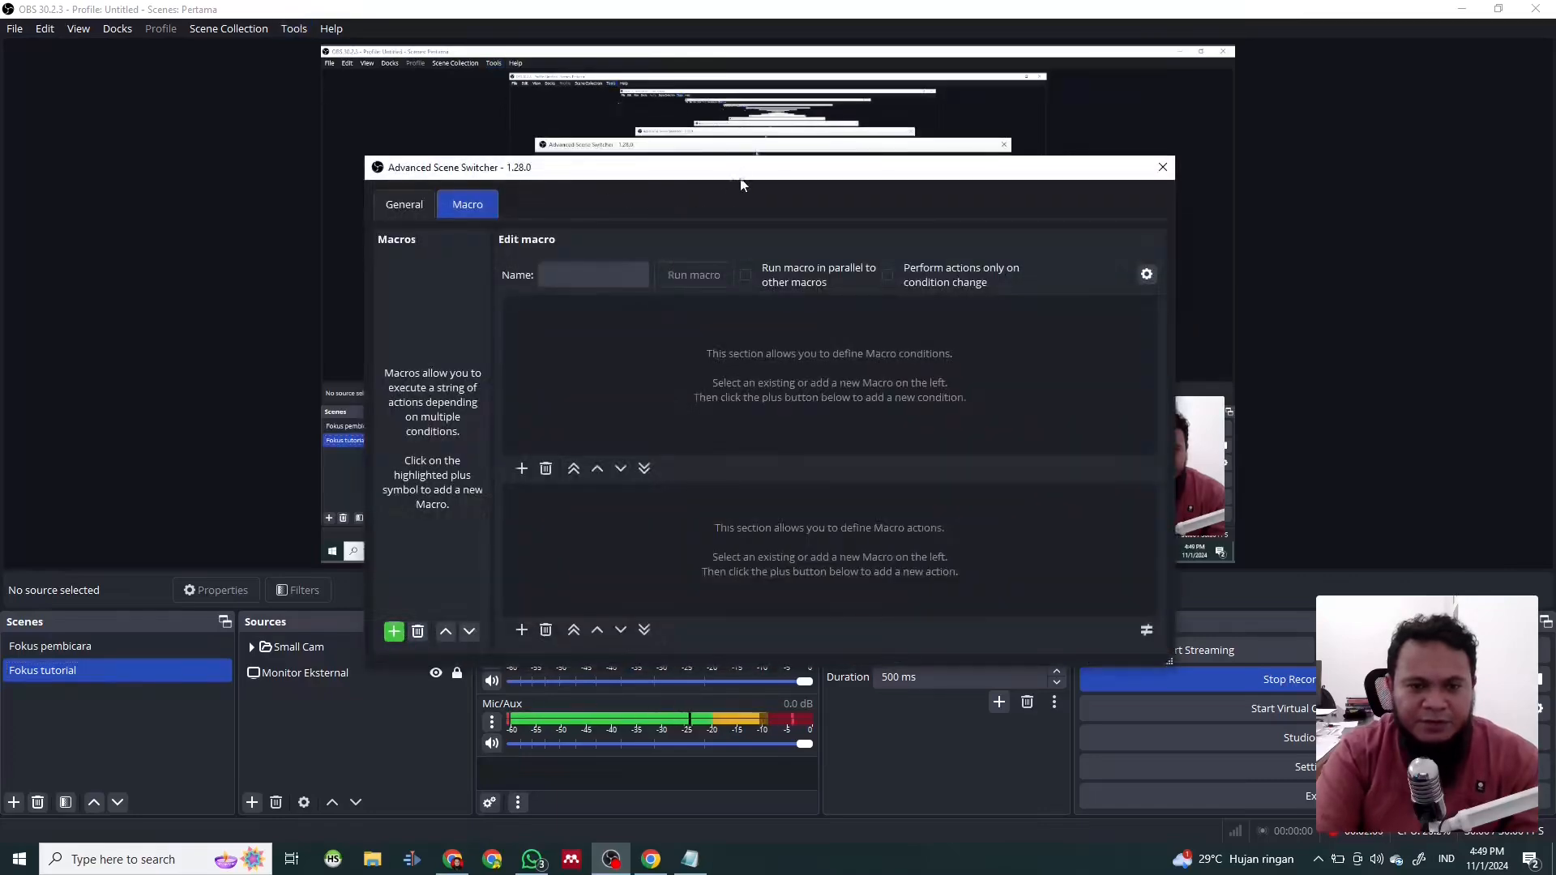
{"action": "left_click_drag", "start_coordinate": [737, 173], "coordinate": [704, 97]}
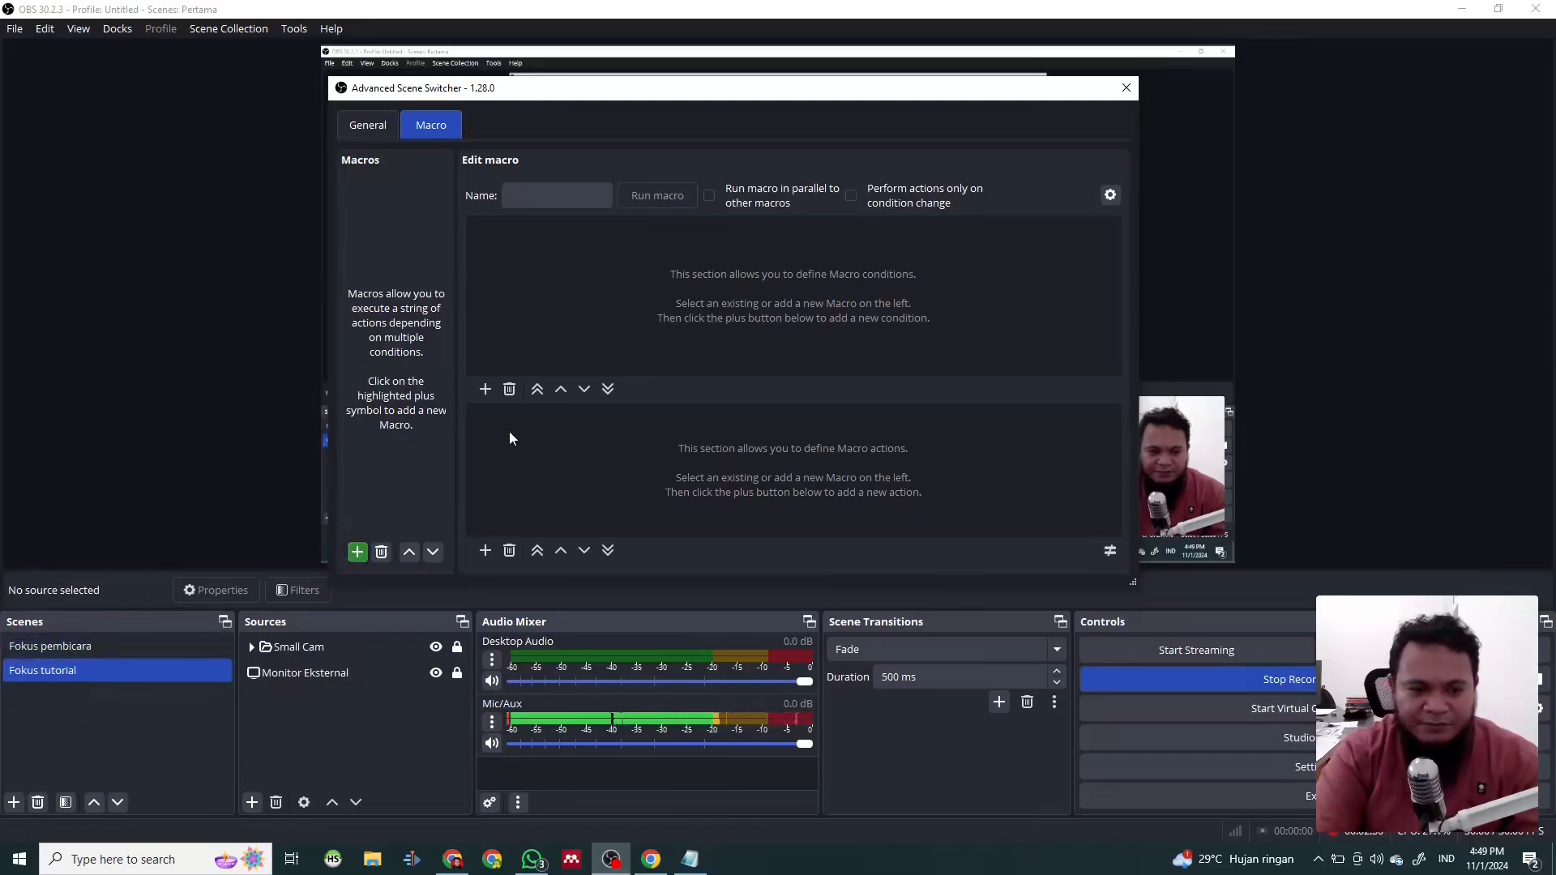
- Add a new macro named "Fokus pembicara" in the Advanced Scene Switcher
{"action": "left_click", "coordinate": [357, 553]}
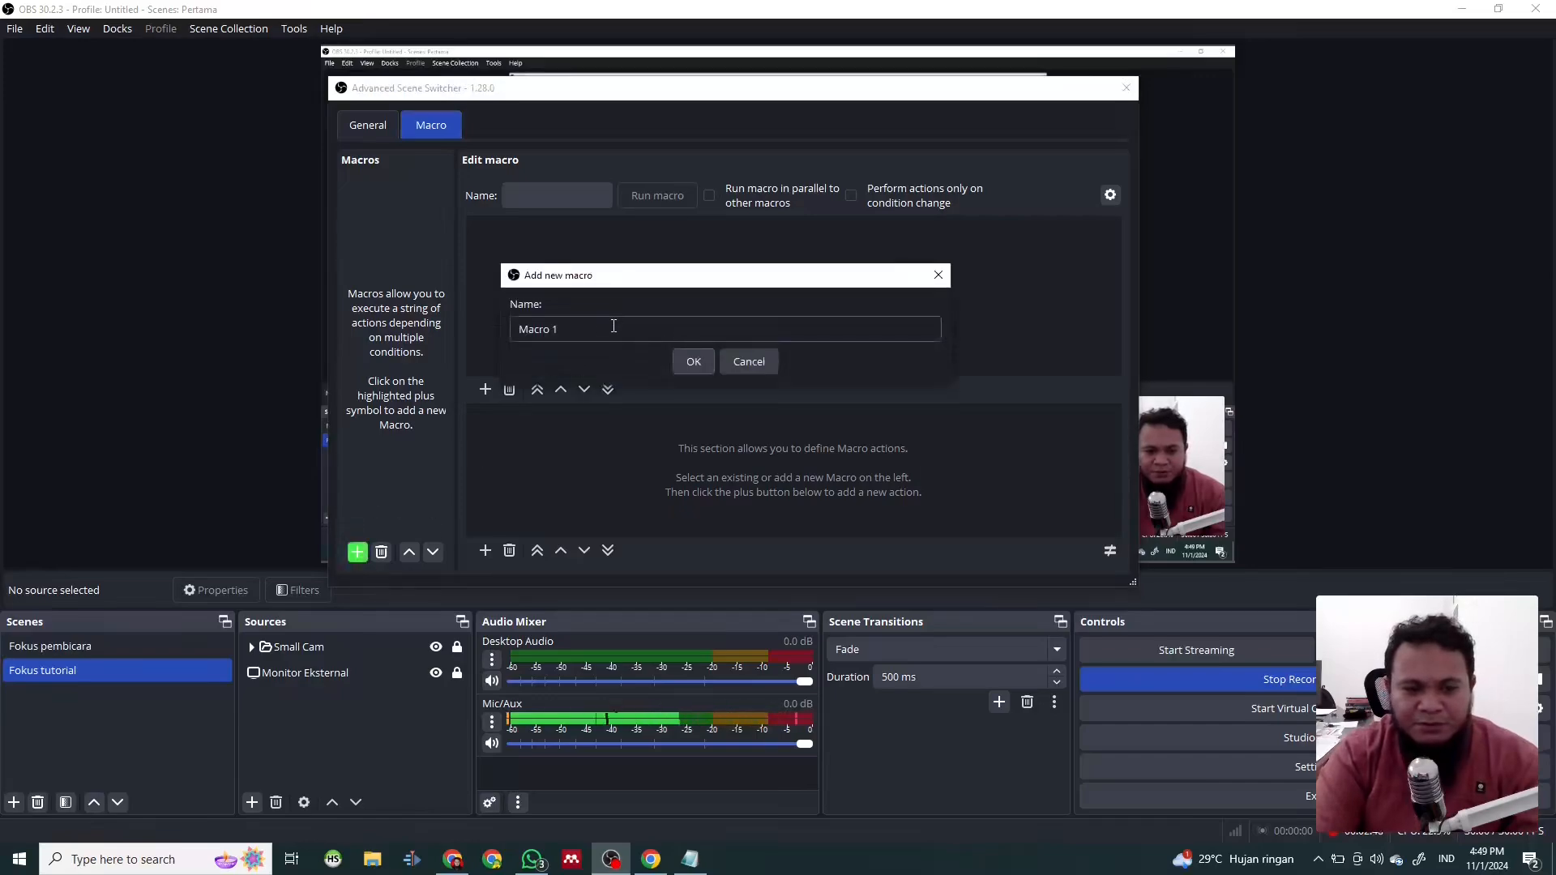
{"action": "left_click_drag", "start_coordinate": [615, 324], "coordinate": [459, 332]}
{"action": "key", "text": "BackSpace"}
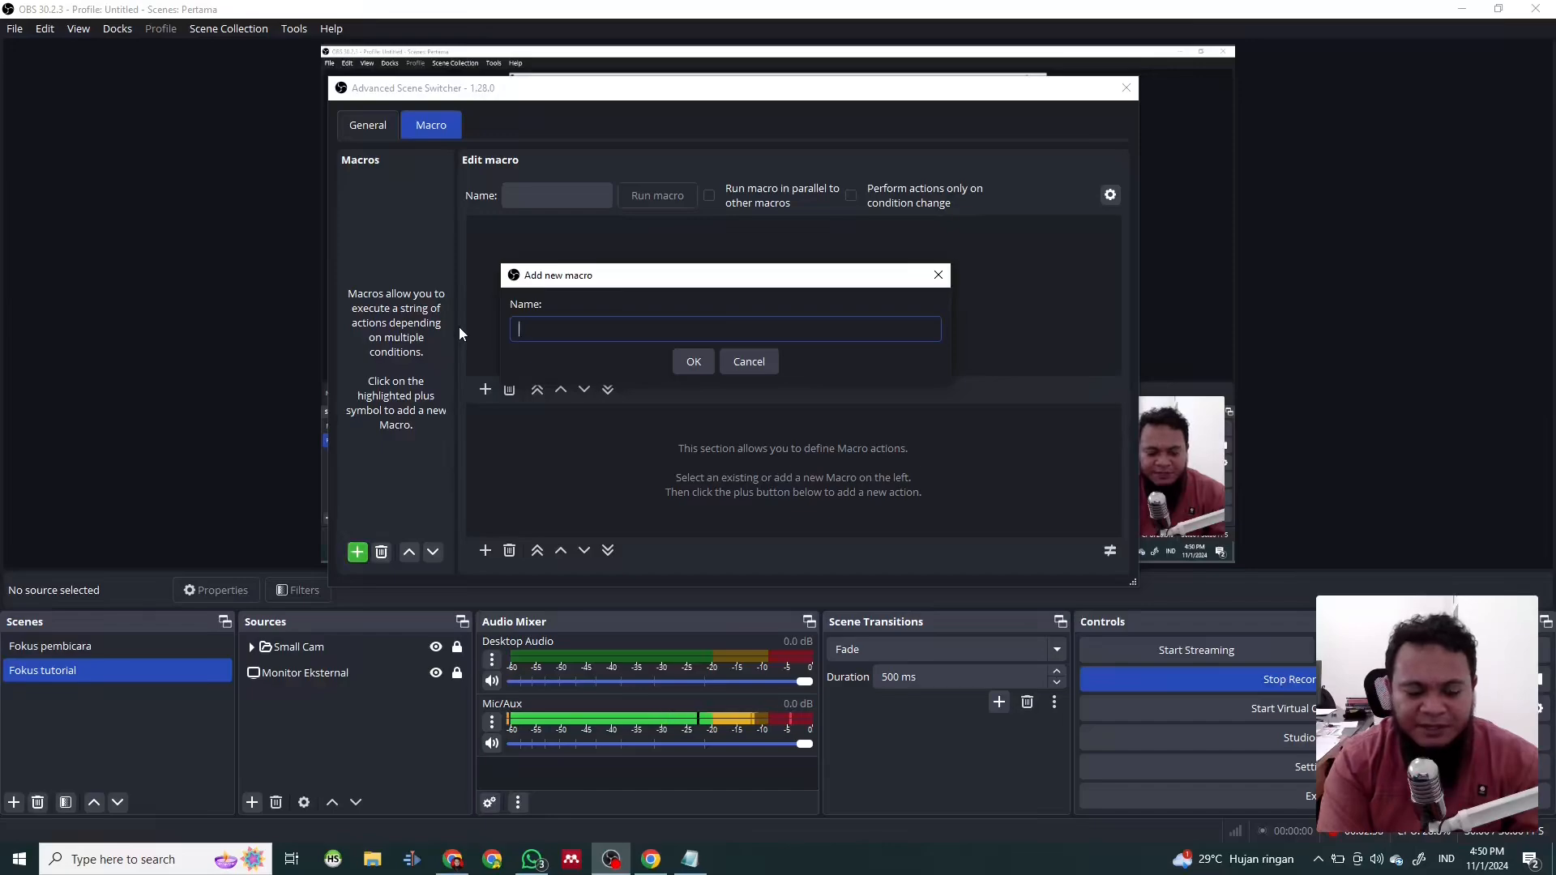
{"action": "type", "text": "Foku"}
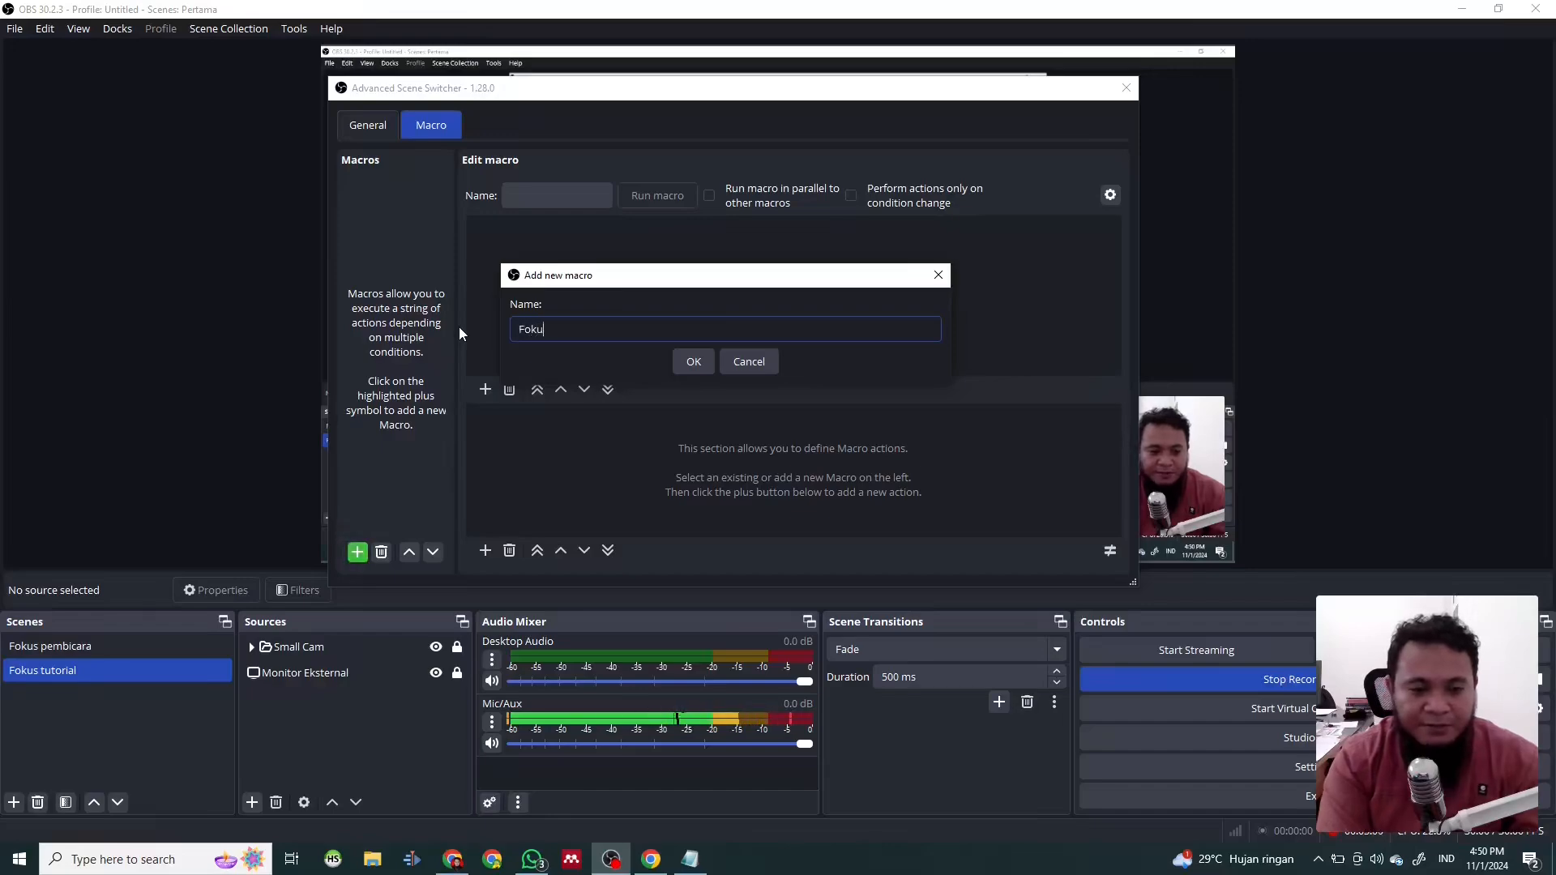
{"action": "type", "text": "s pembicara"}
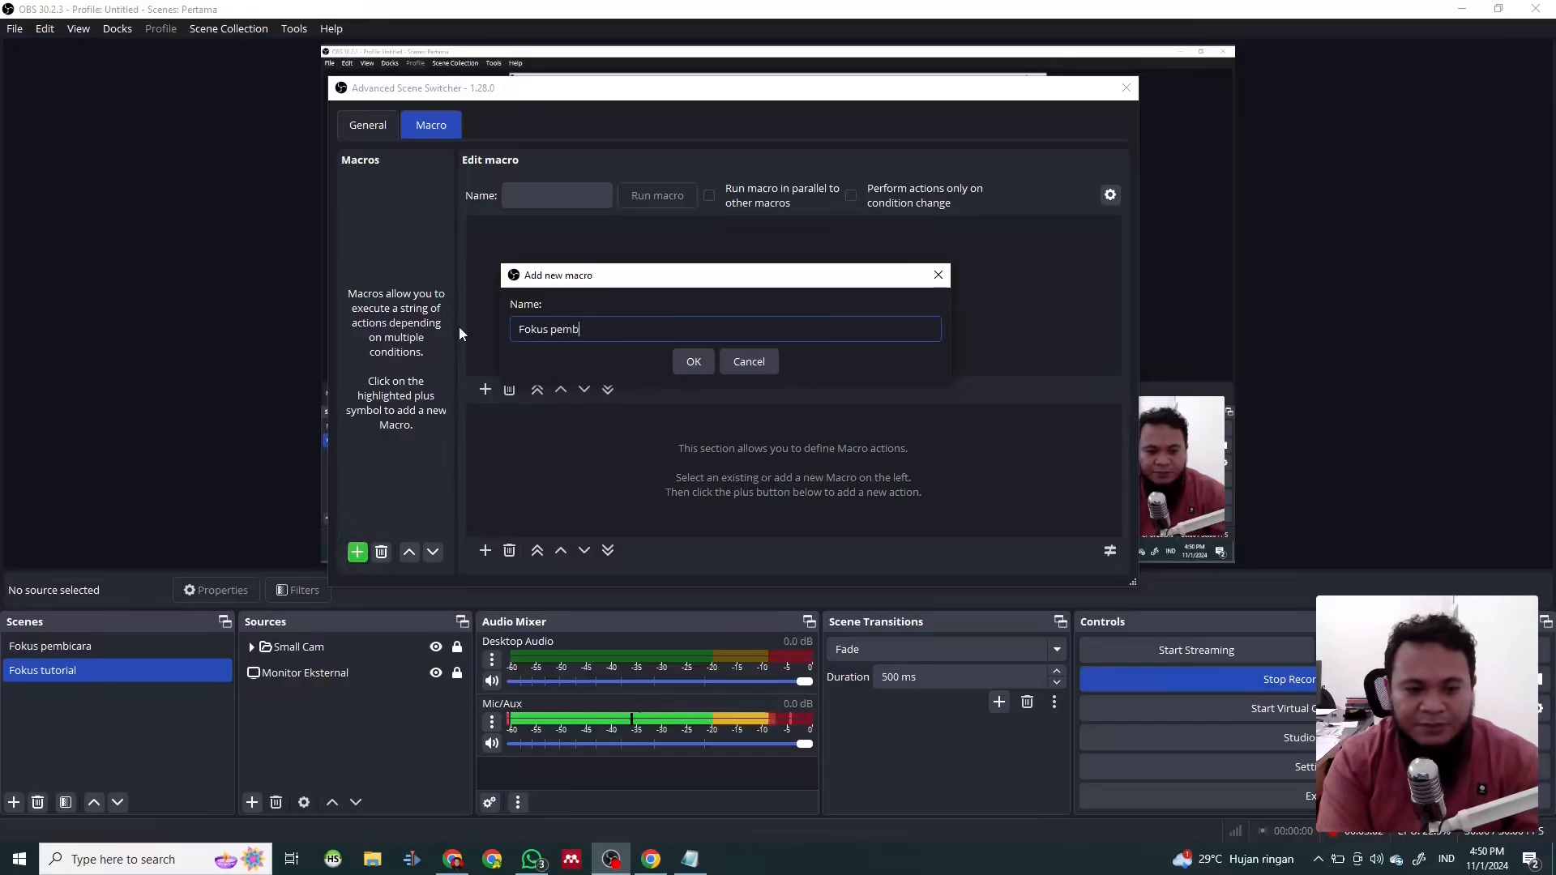
{"action": "key", "text": "Return"}
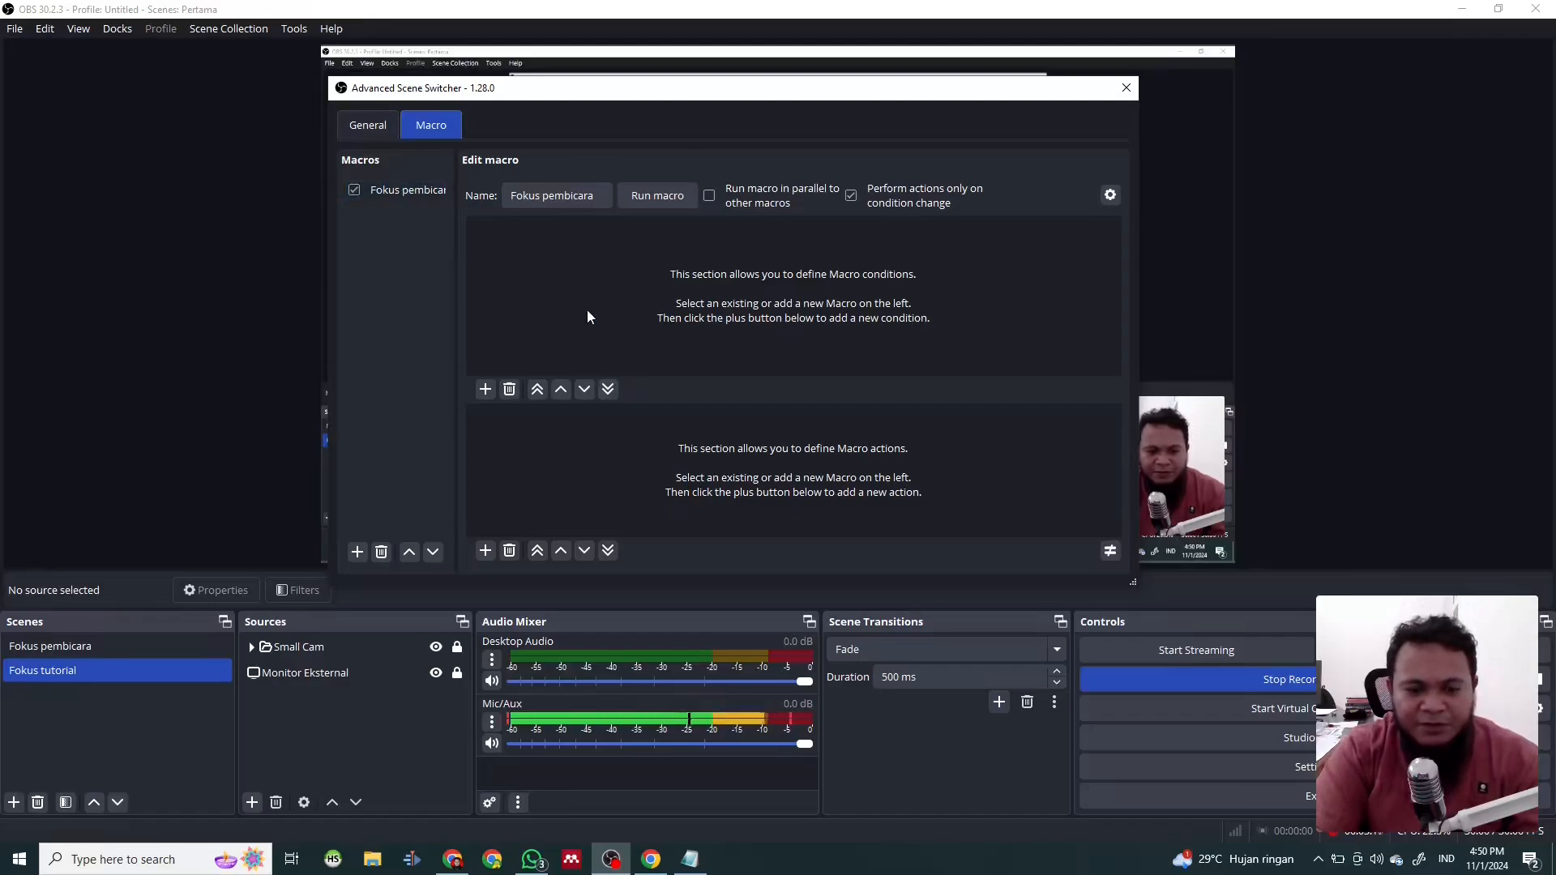
- Add a Process condition to the Fokus pembicara macro that checks for obs64.exe
{"action": "left_click", "coordinate": [486, 390]}
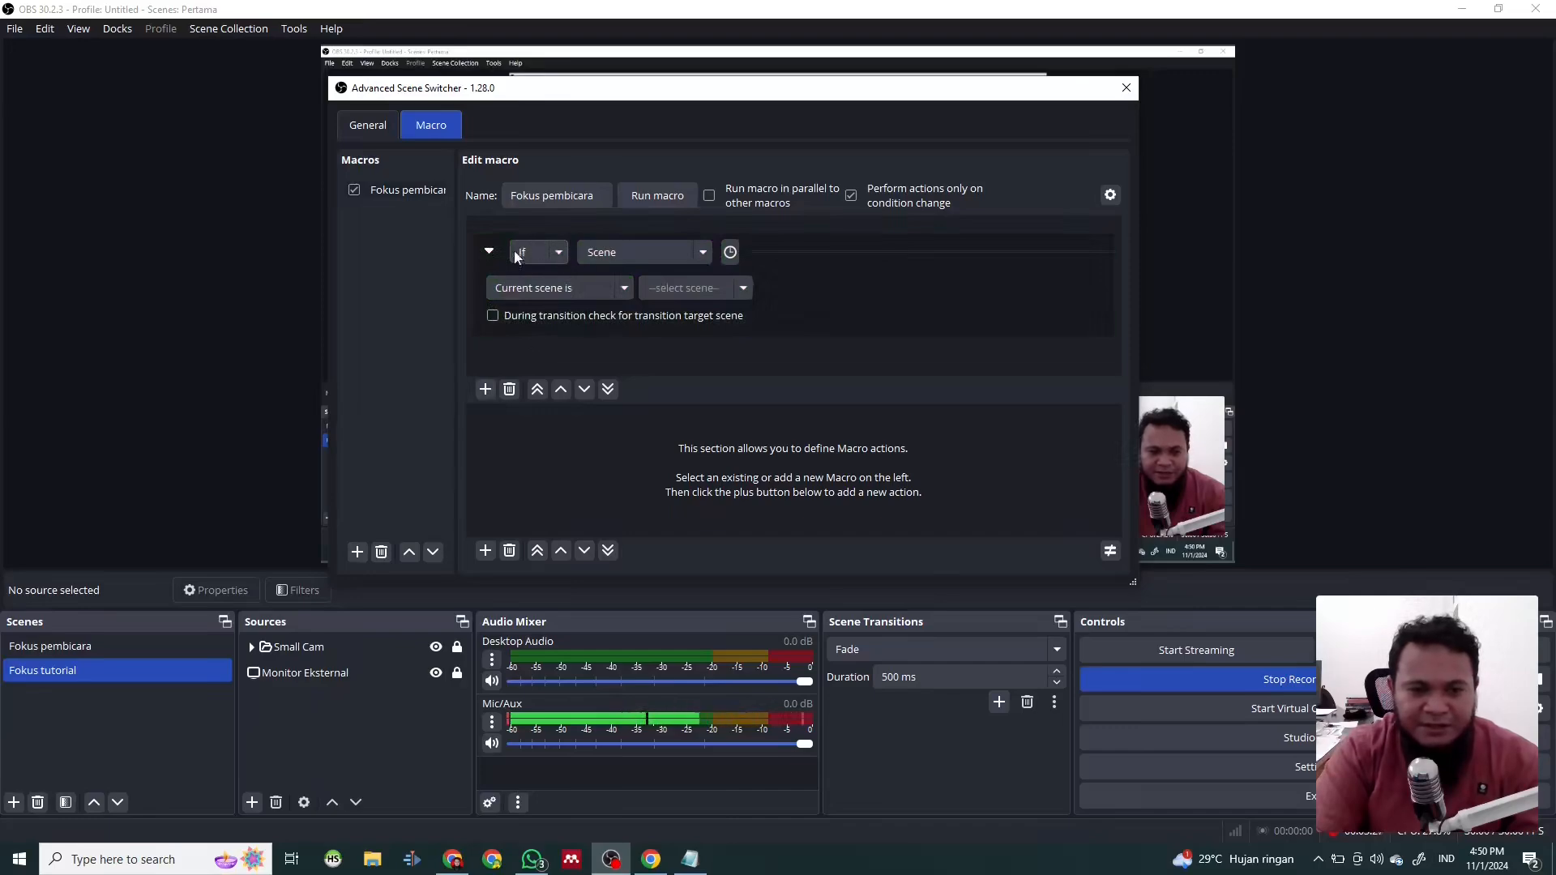
{"action": "left_click", "coordinate": [699, 253]}
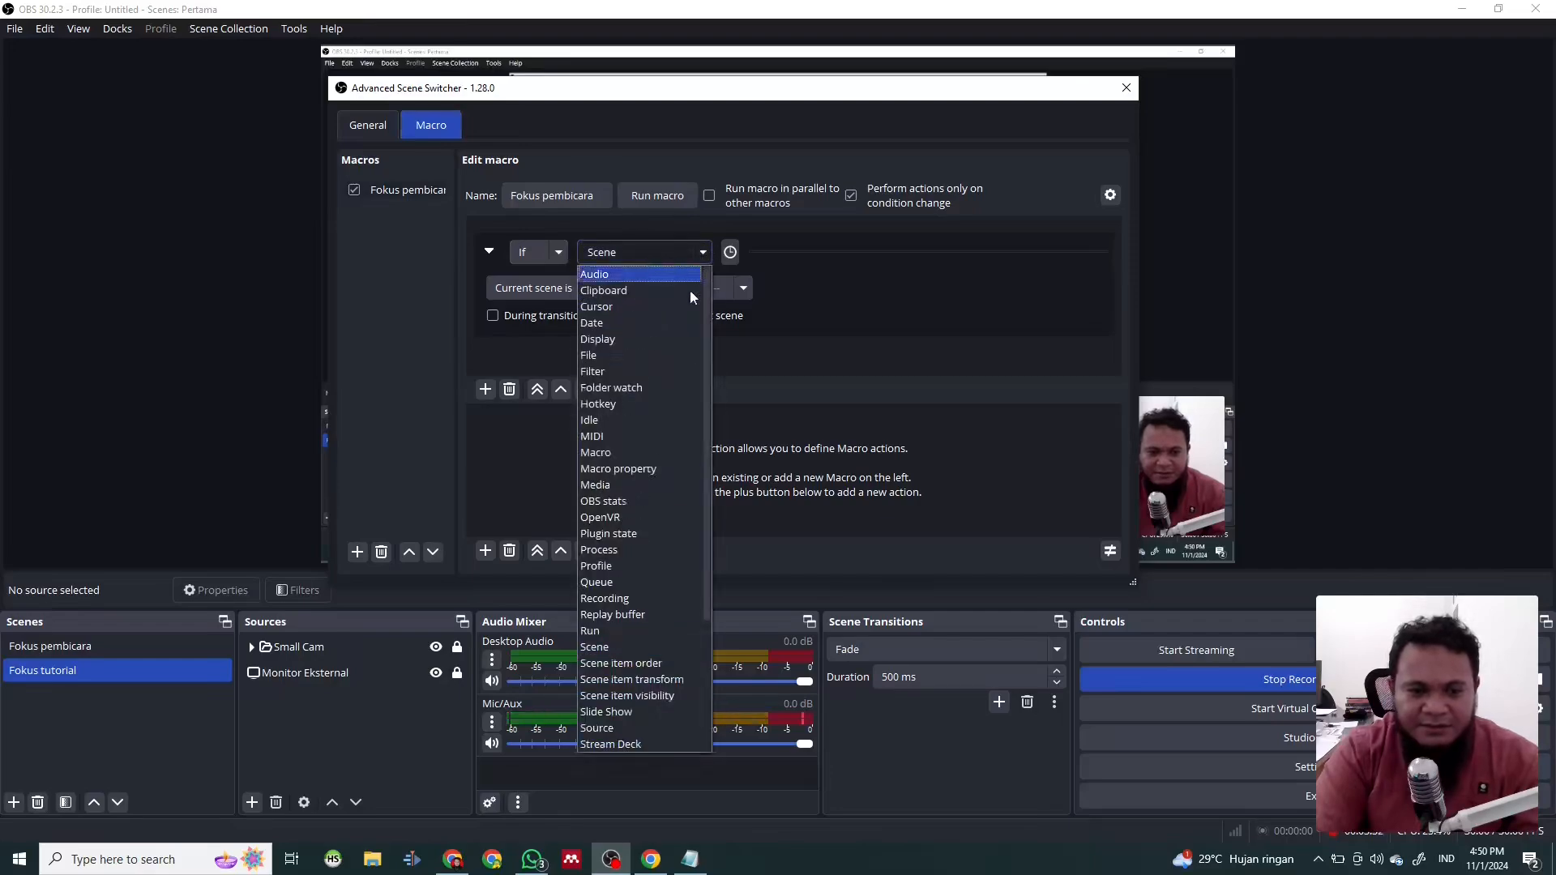
{"action": "left_click", "coordinate": [629, 550]}
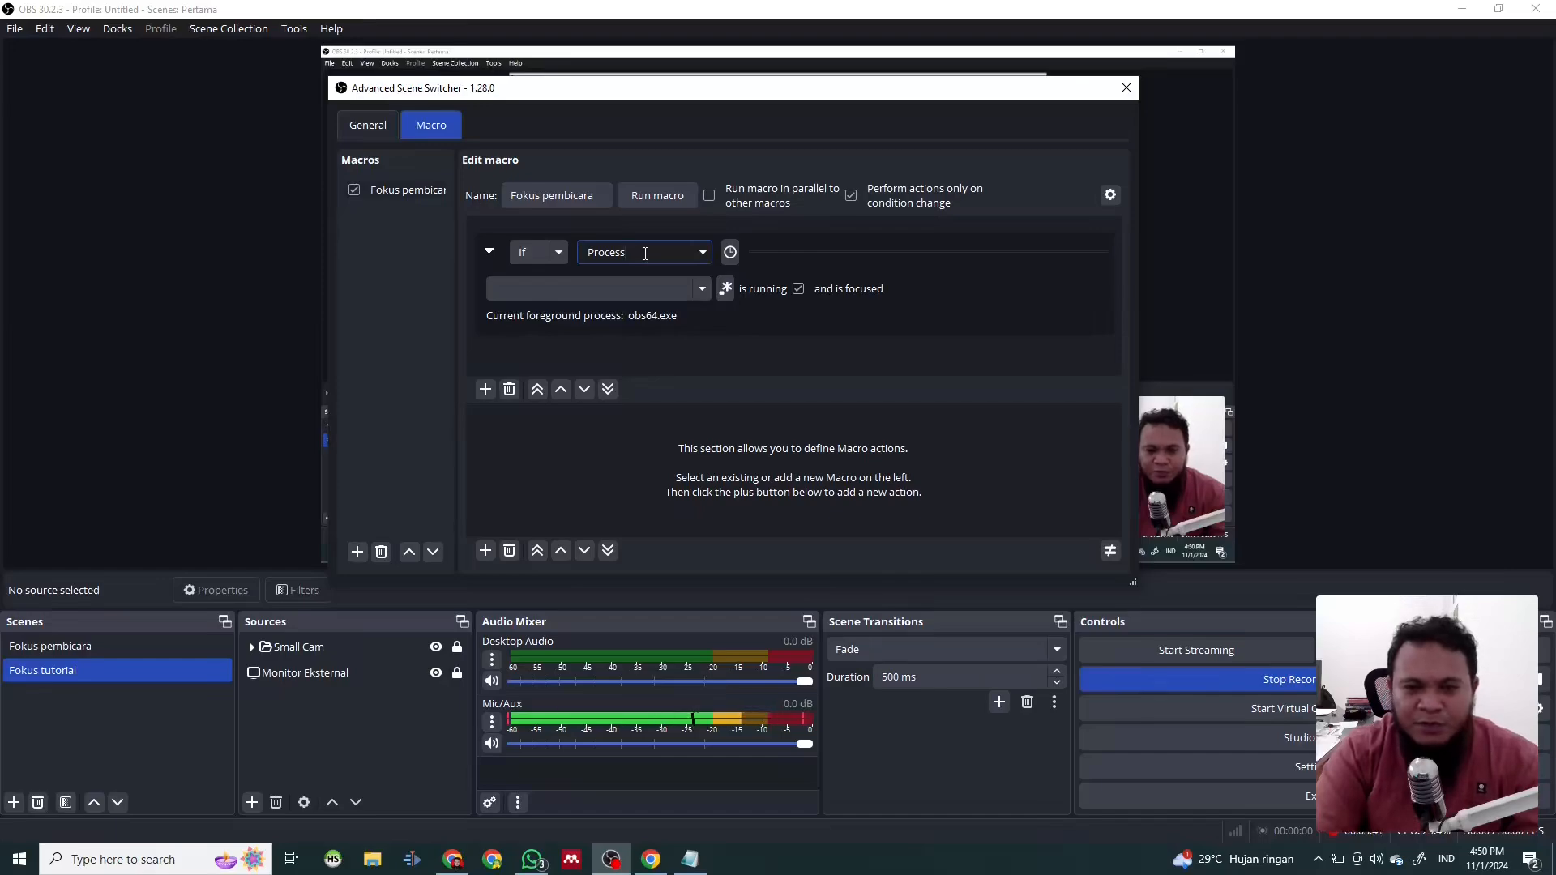
{"action": "left_click", "coordinate": [612, 289]}
{"action": "type", "text": "obs64.exe"}
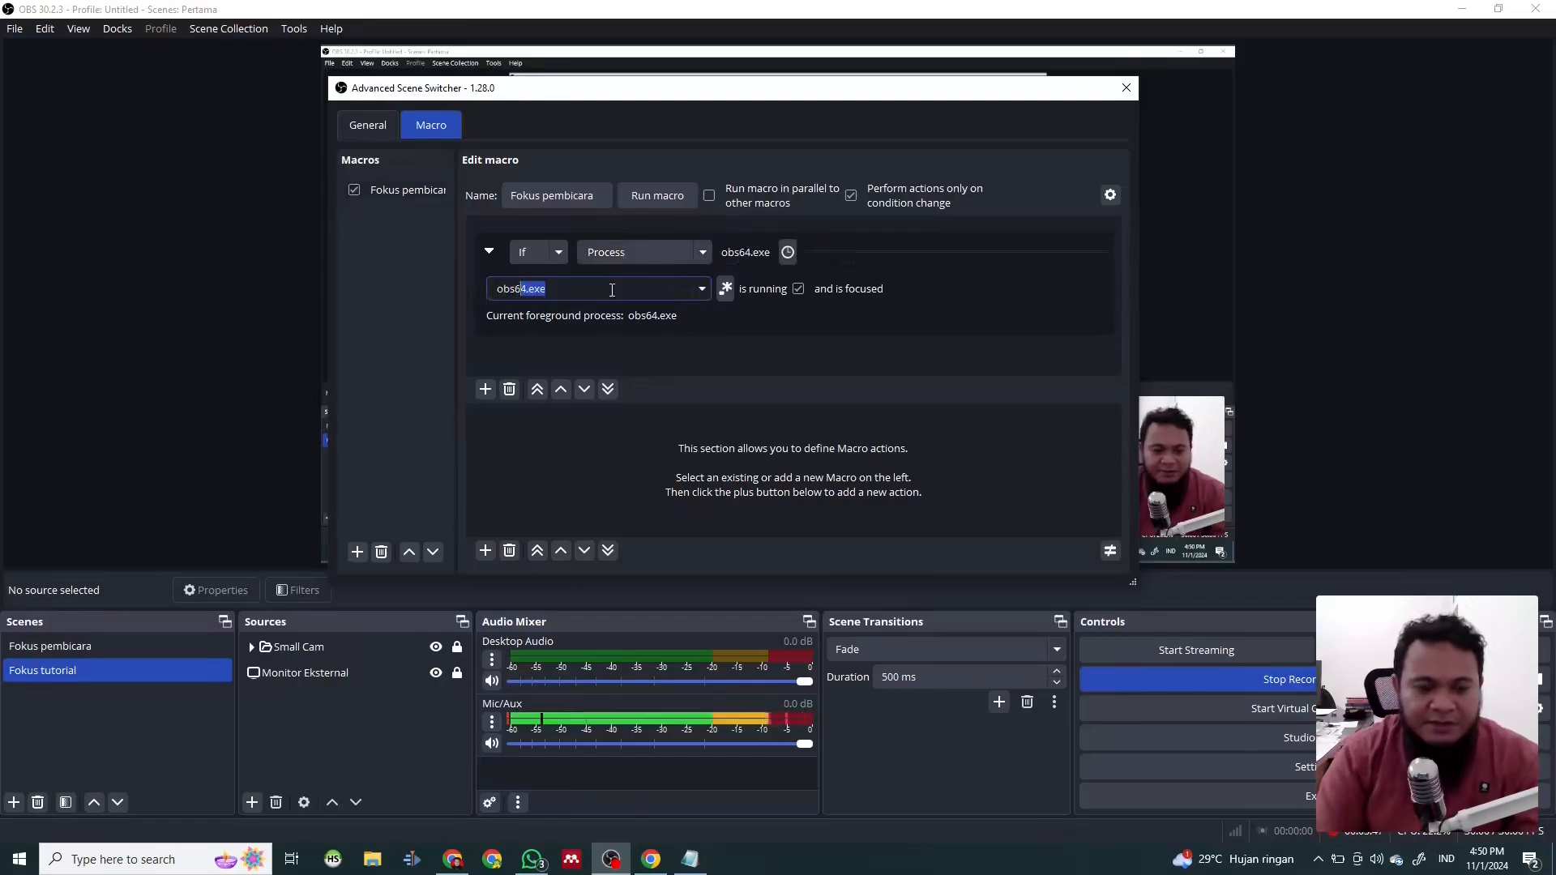
{"action": "left_click", "coordinate": [613, 290]}
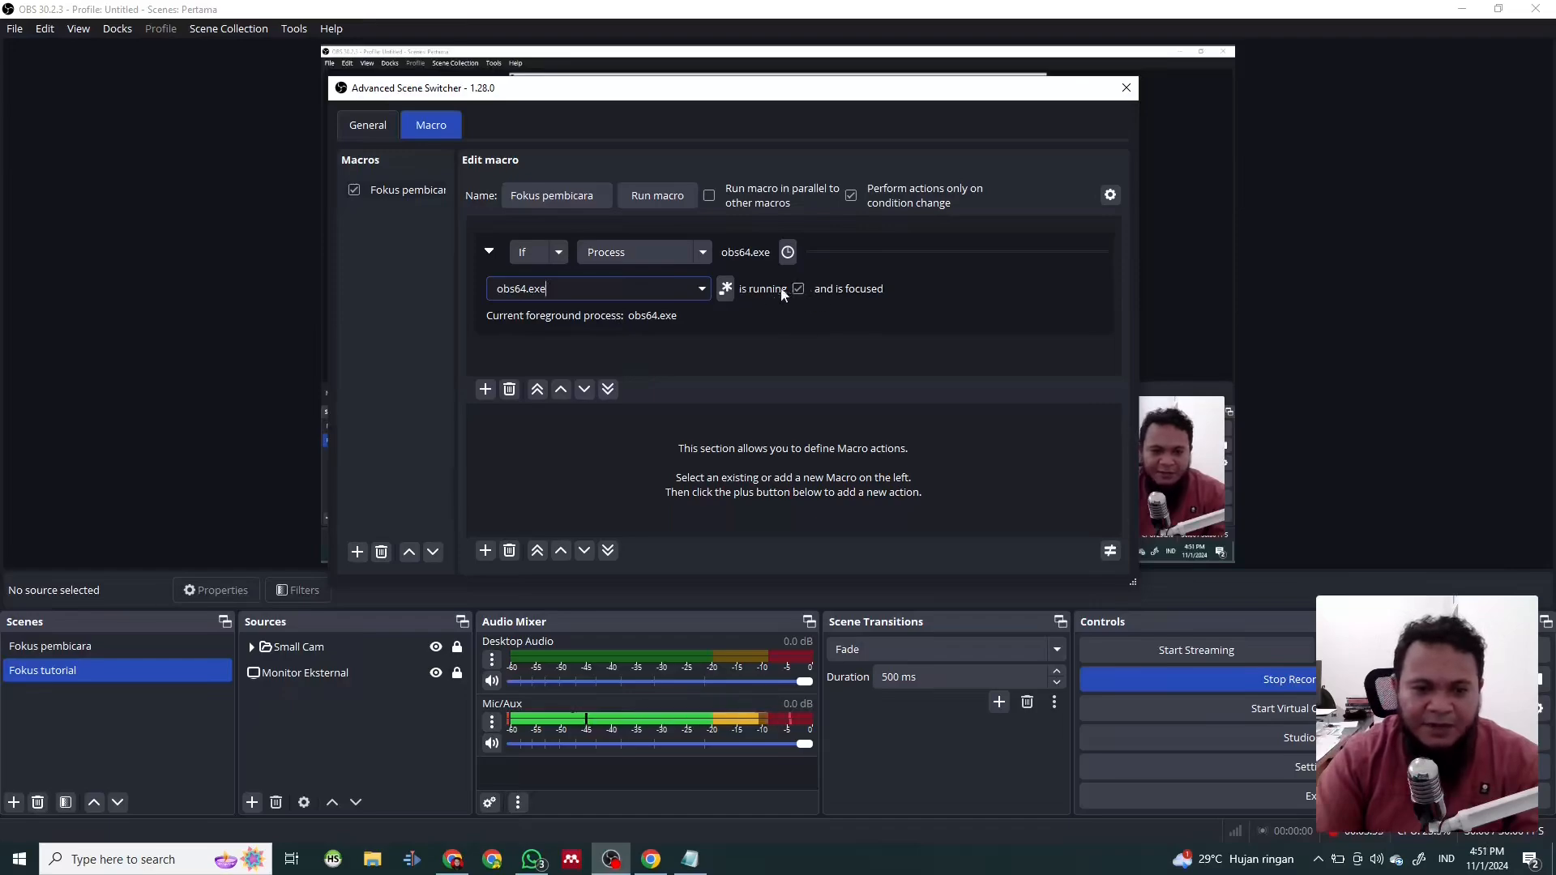
- Add an action to the macro that switches to the Fokus pembicara scene using a Fade transition with a duration of 0.50 seconds
{"action": "left_click", "coordinate": [487, 556]}
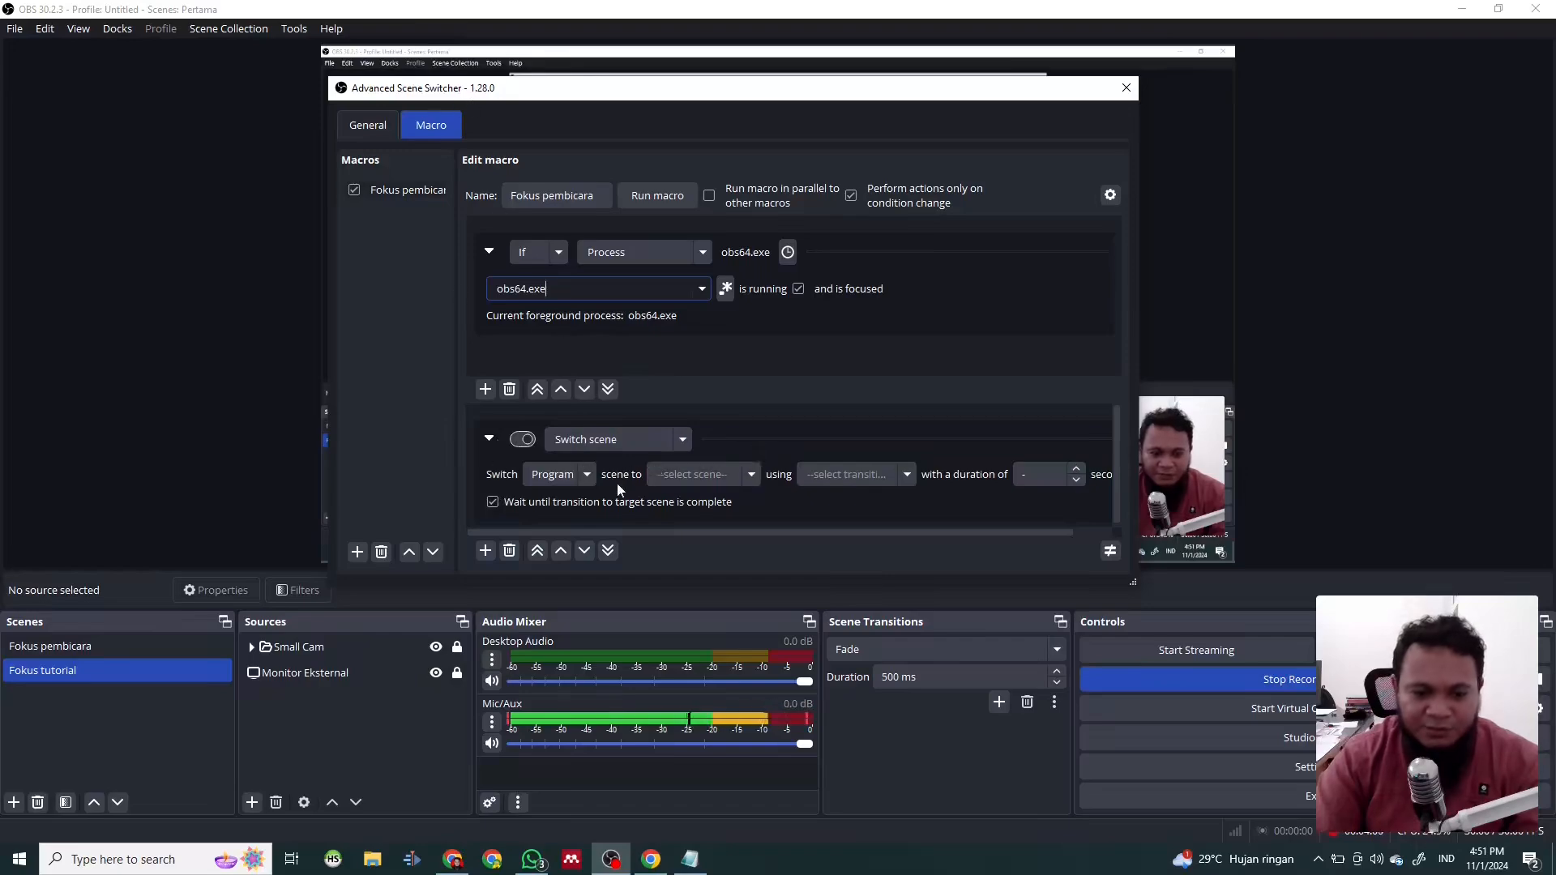
{"action": "left_click", "coordinate": [754, 475]}
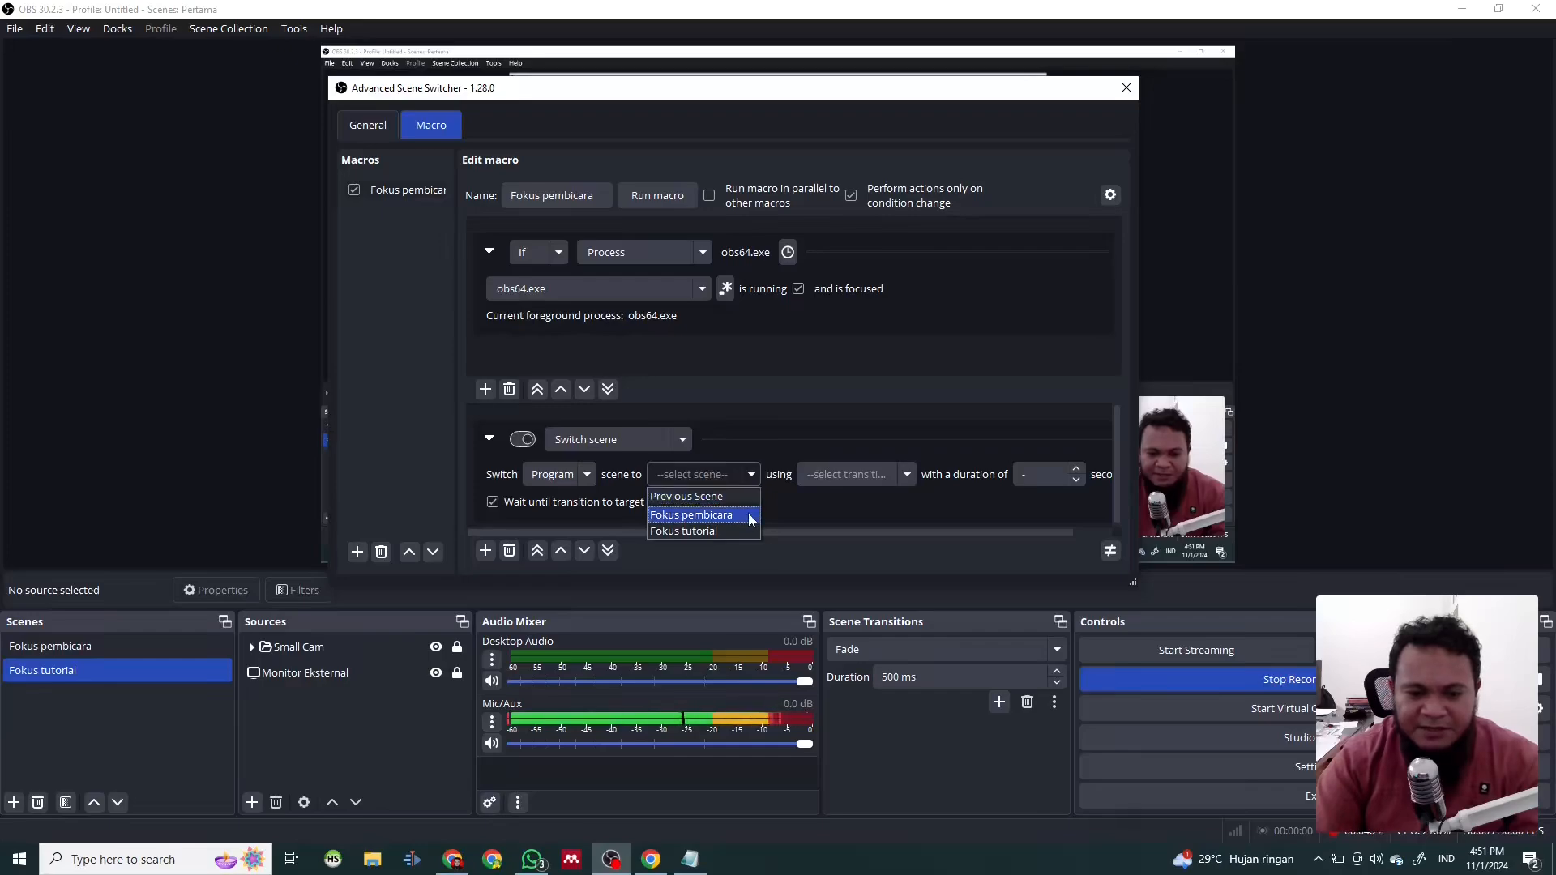
{"action": "left_click", "coordinate": [747, 516]}
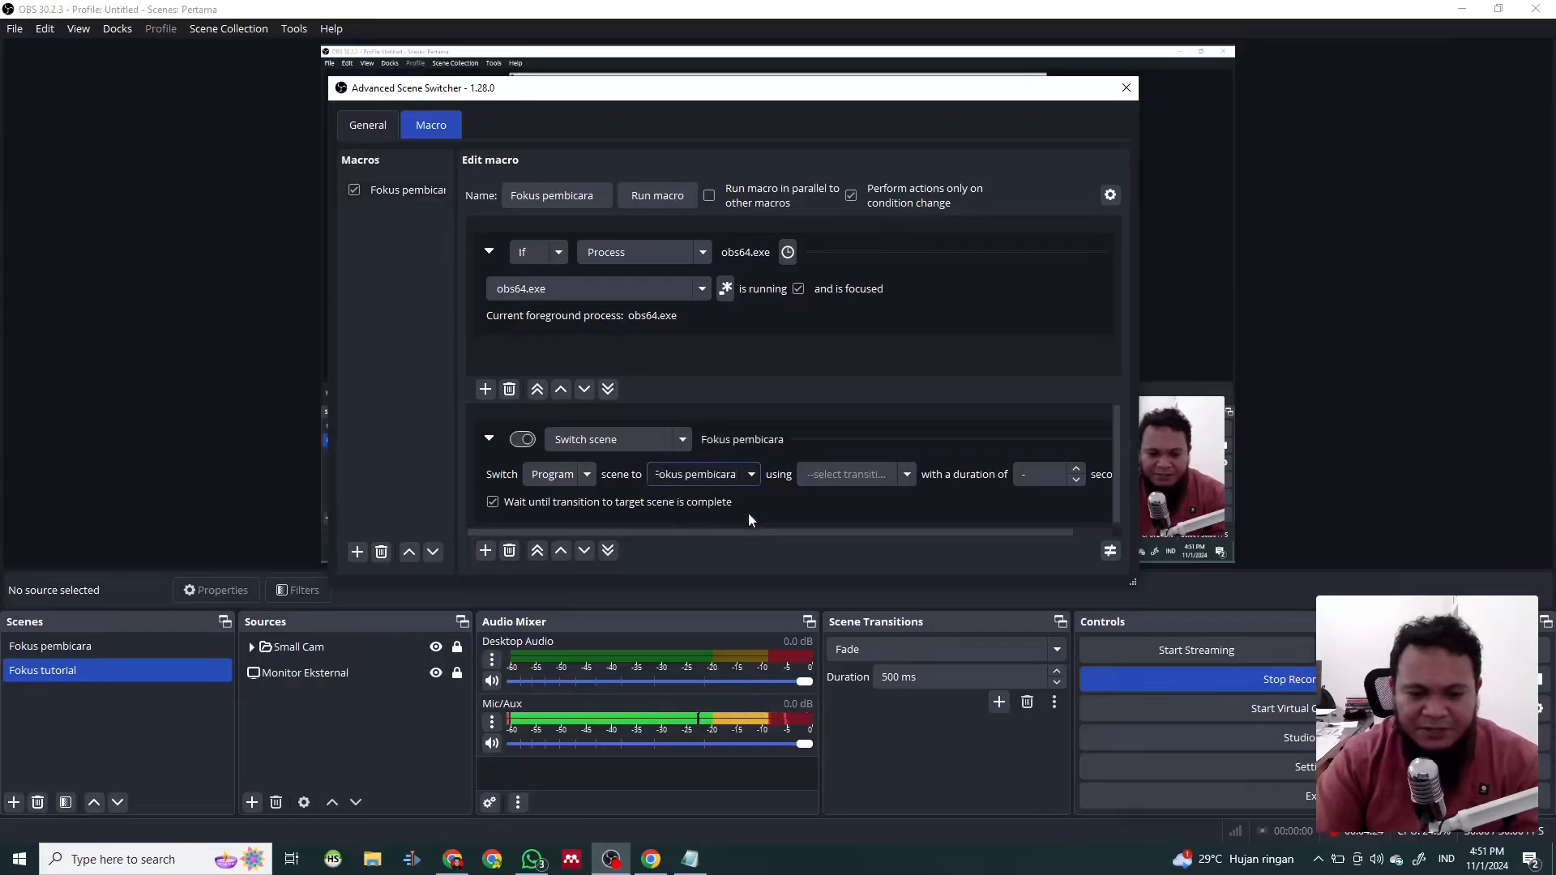
{"action": "left_click", "coordinate": [911, 470]}
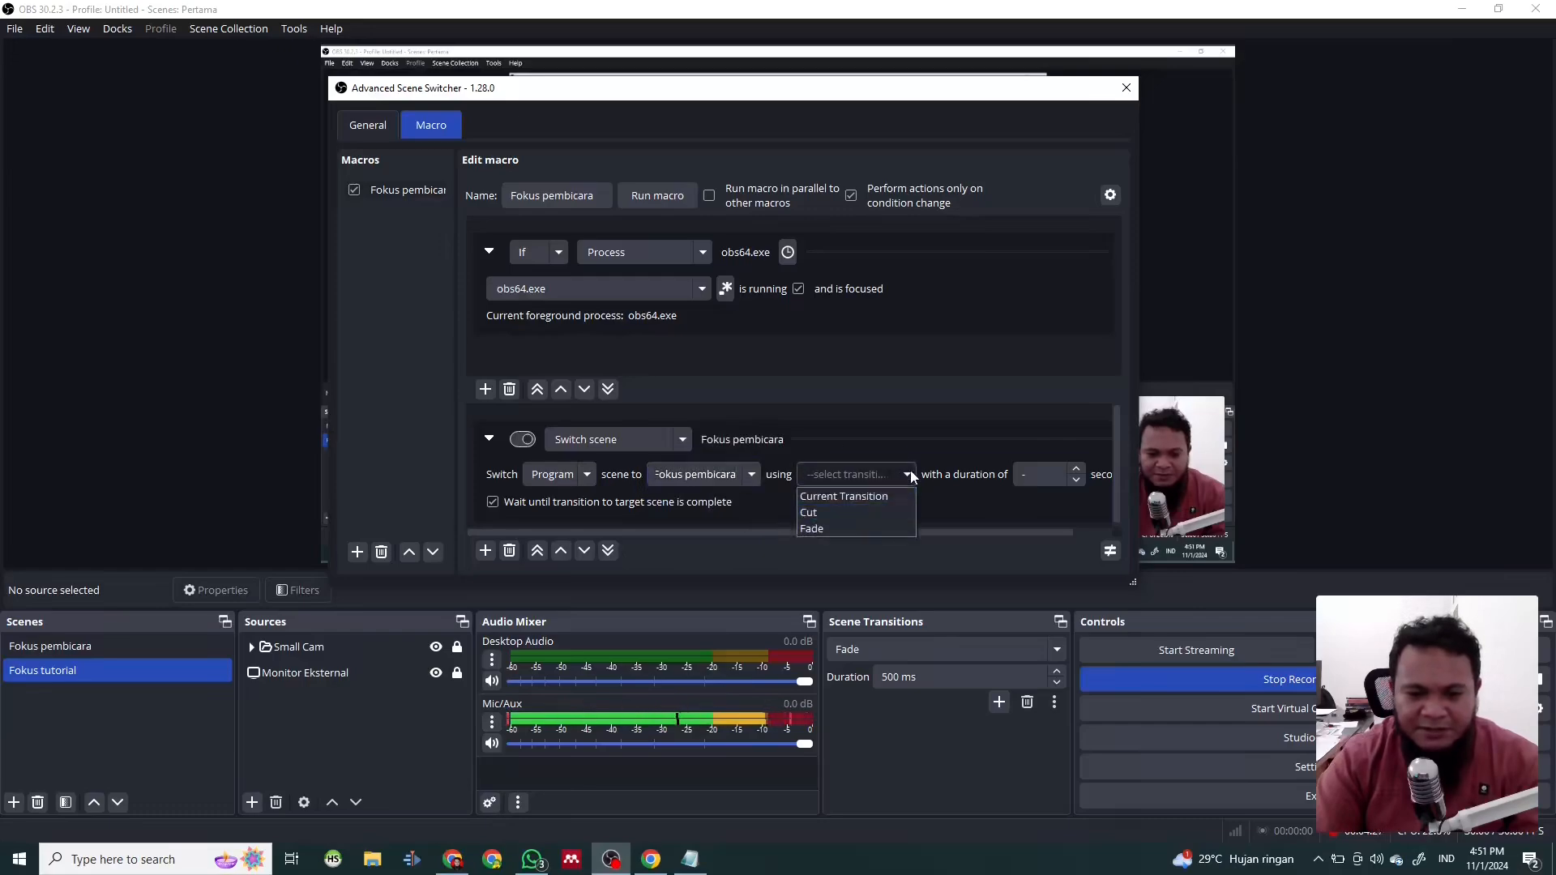
{"action": "left_click", "coordinate": [819, 529]}
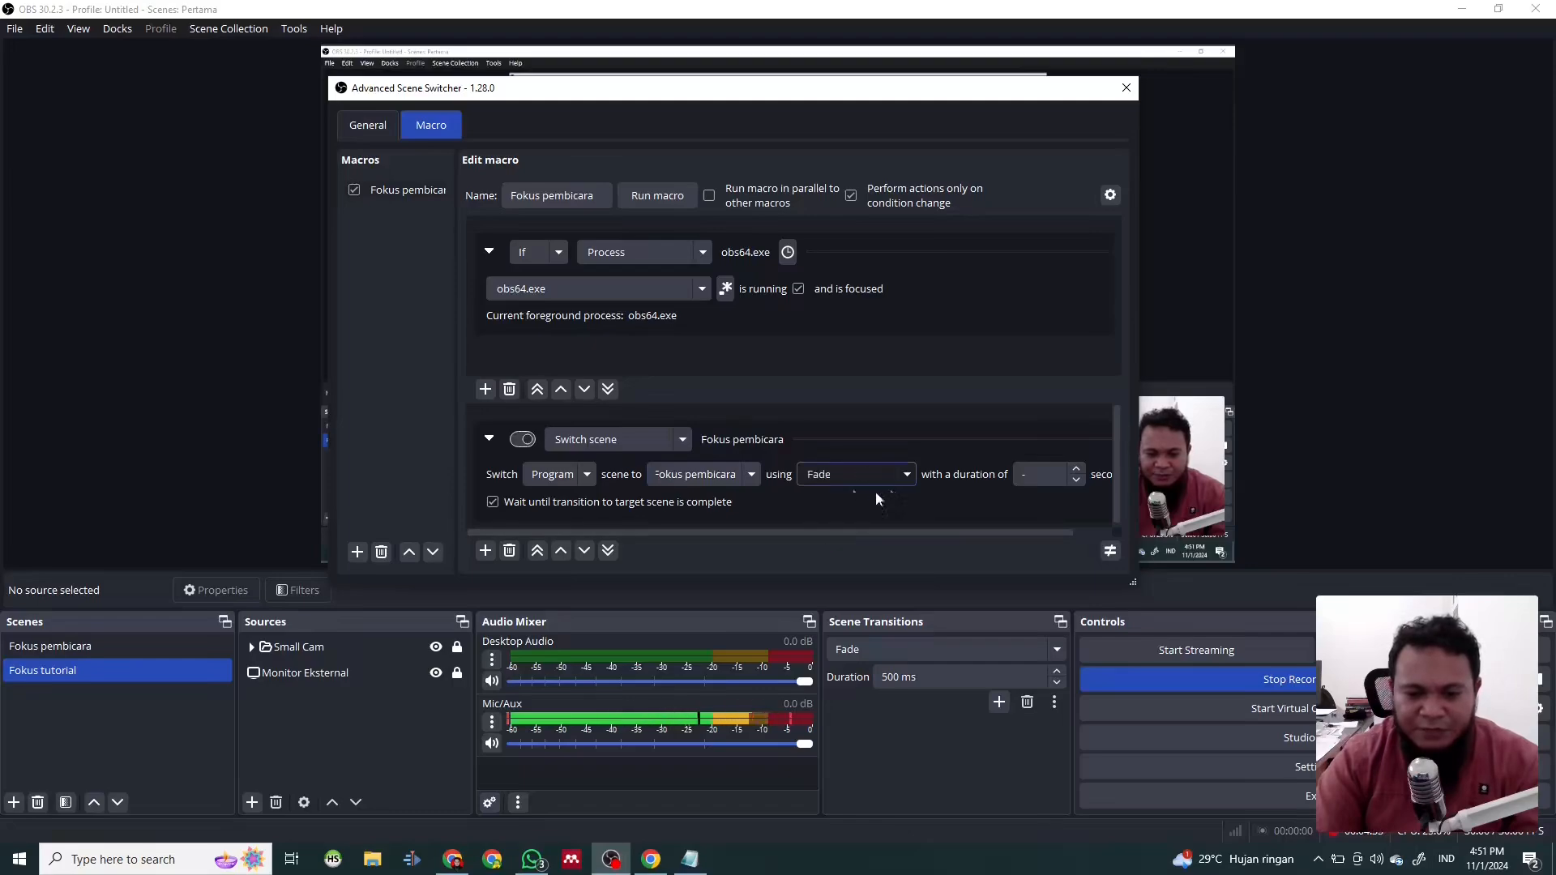
{"action": "key", "text": "Tab"}
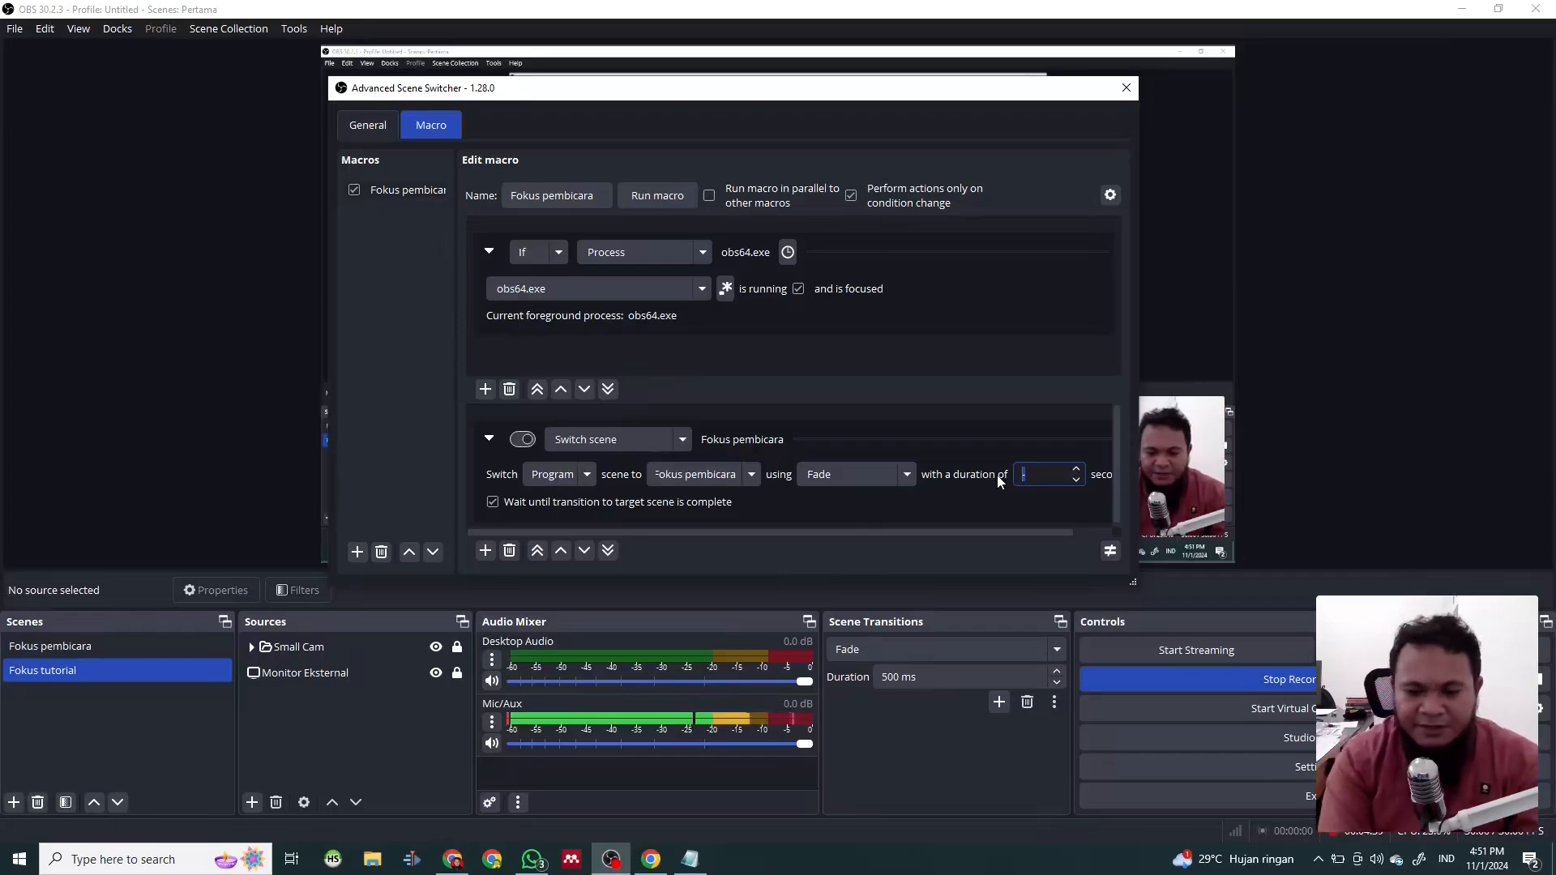
{"action": "type", "text": "0."}
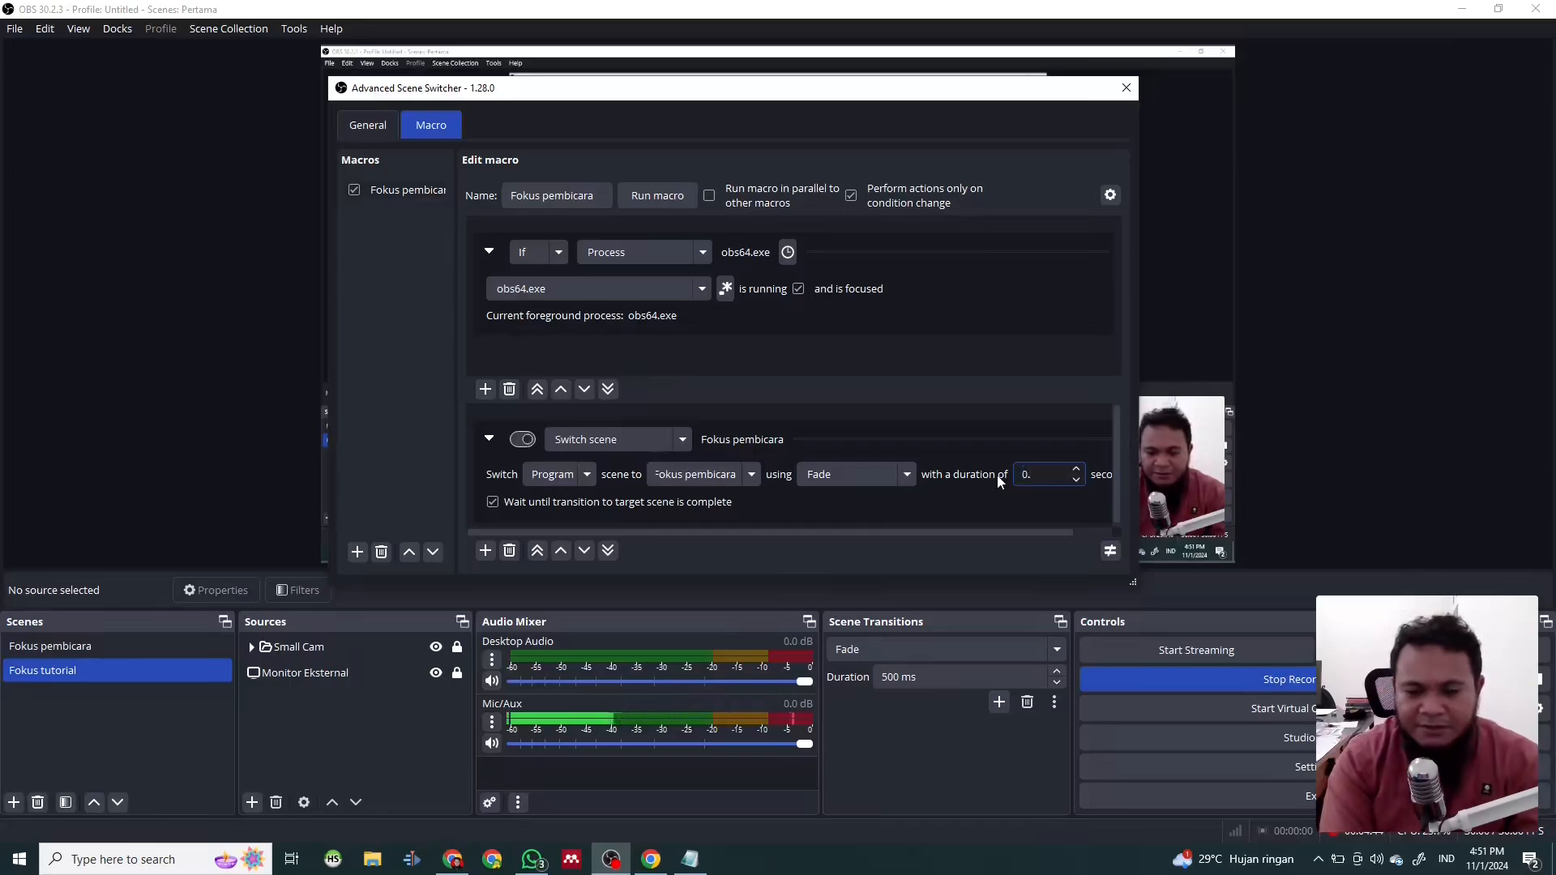
{"action": "type", "text": "50"}
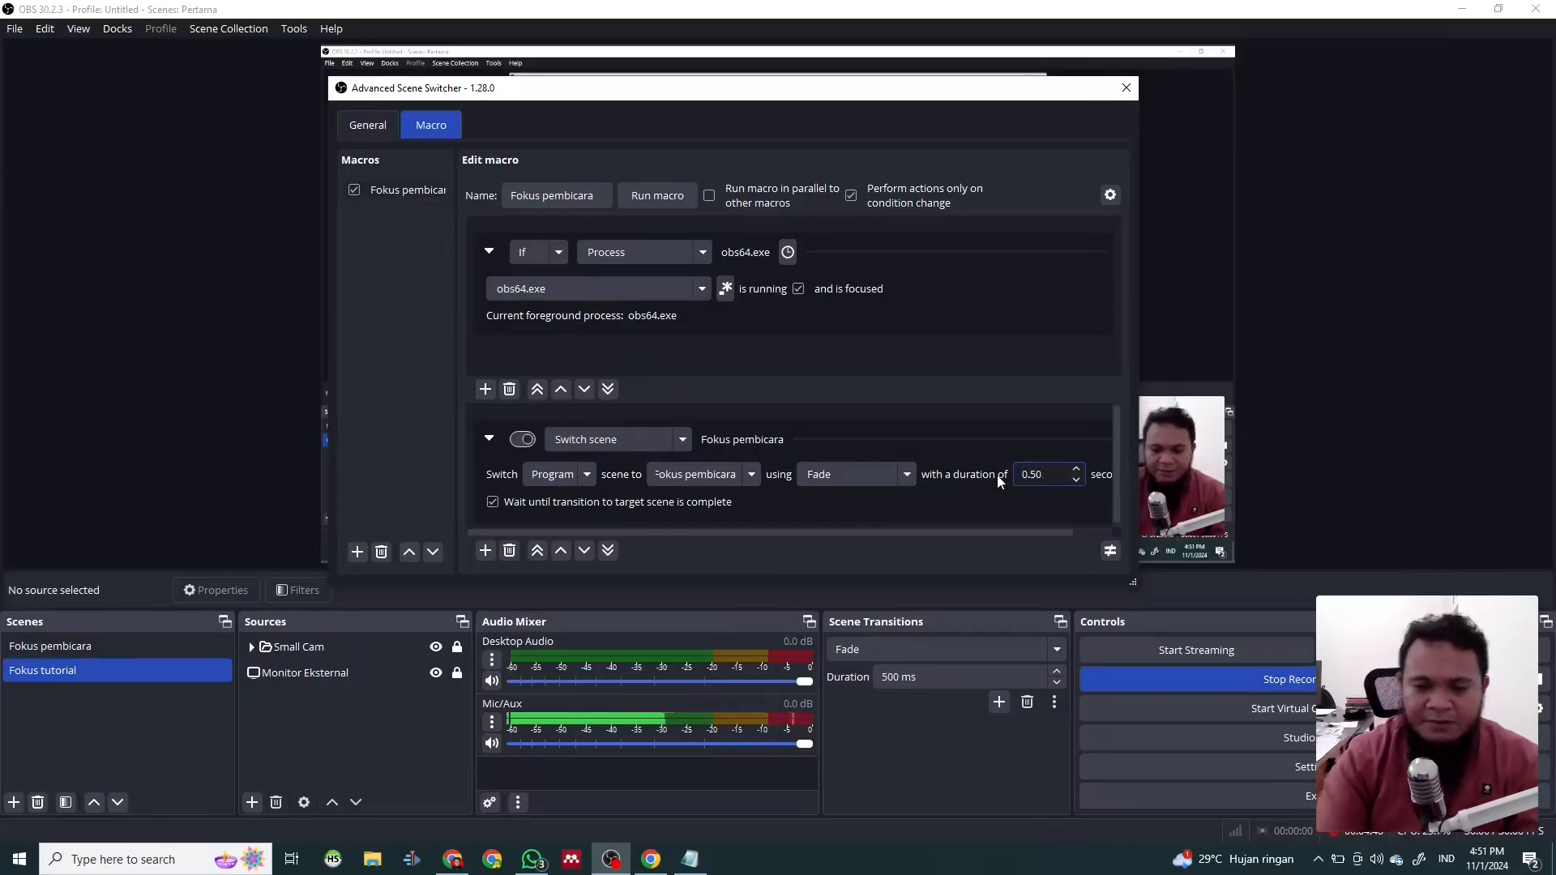
{"action": "left_click_drag", "start_coordinate": [965, 533], "coordinate": [1078, 527]}
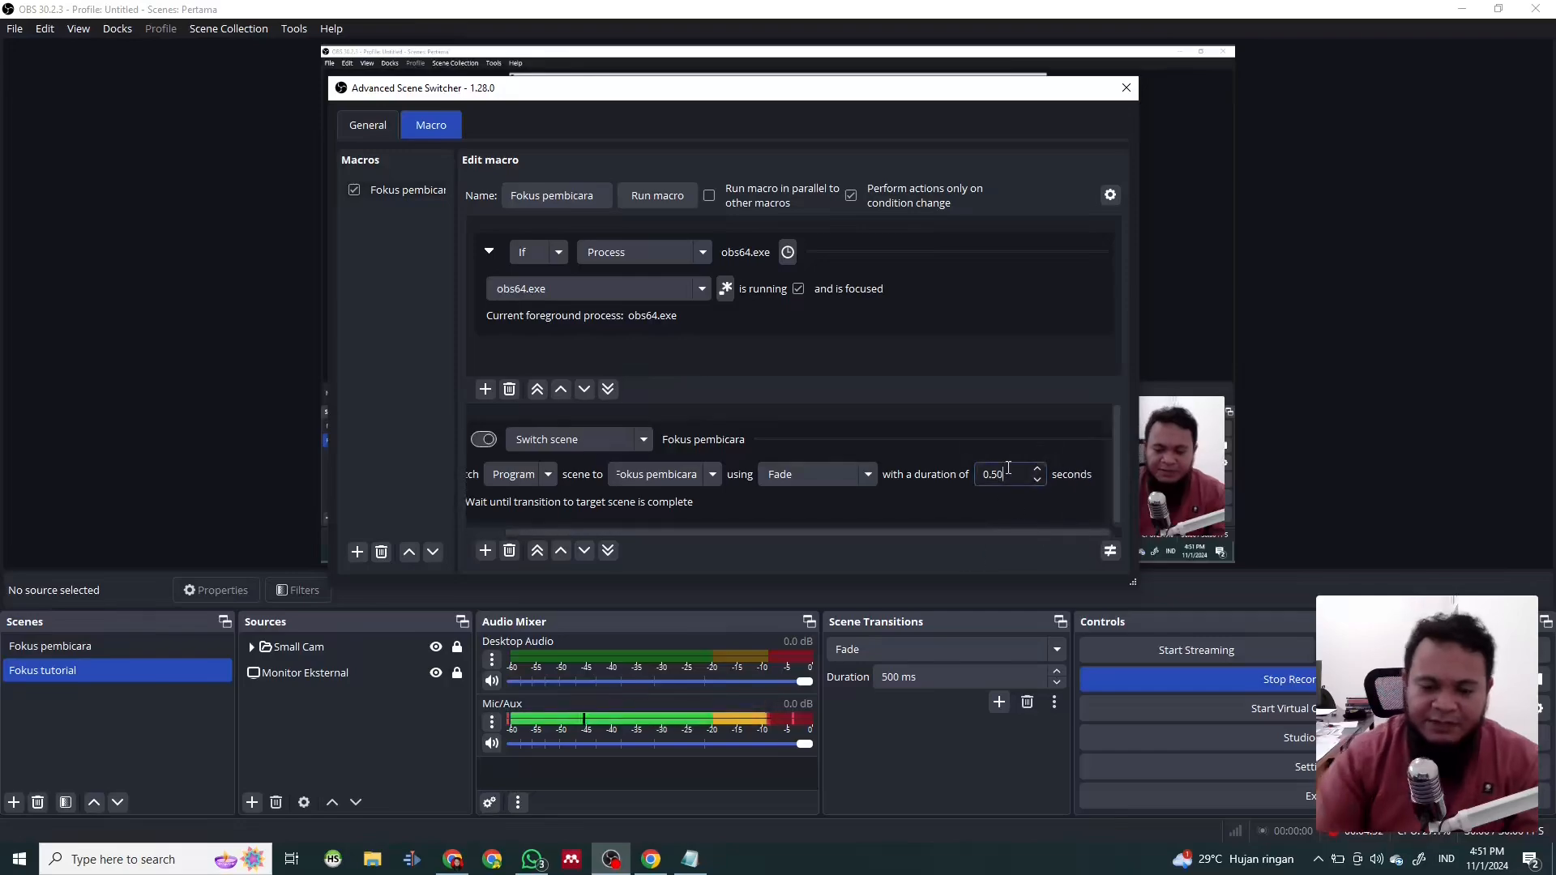
{"action": "left_click_drag", "start_coordinate": [689, 532], "coordinate": [597, 527]}
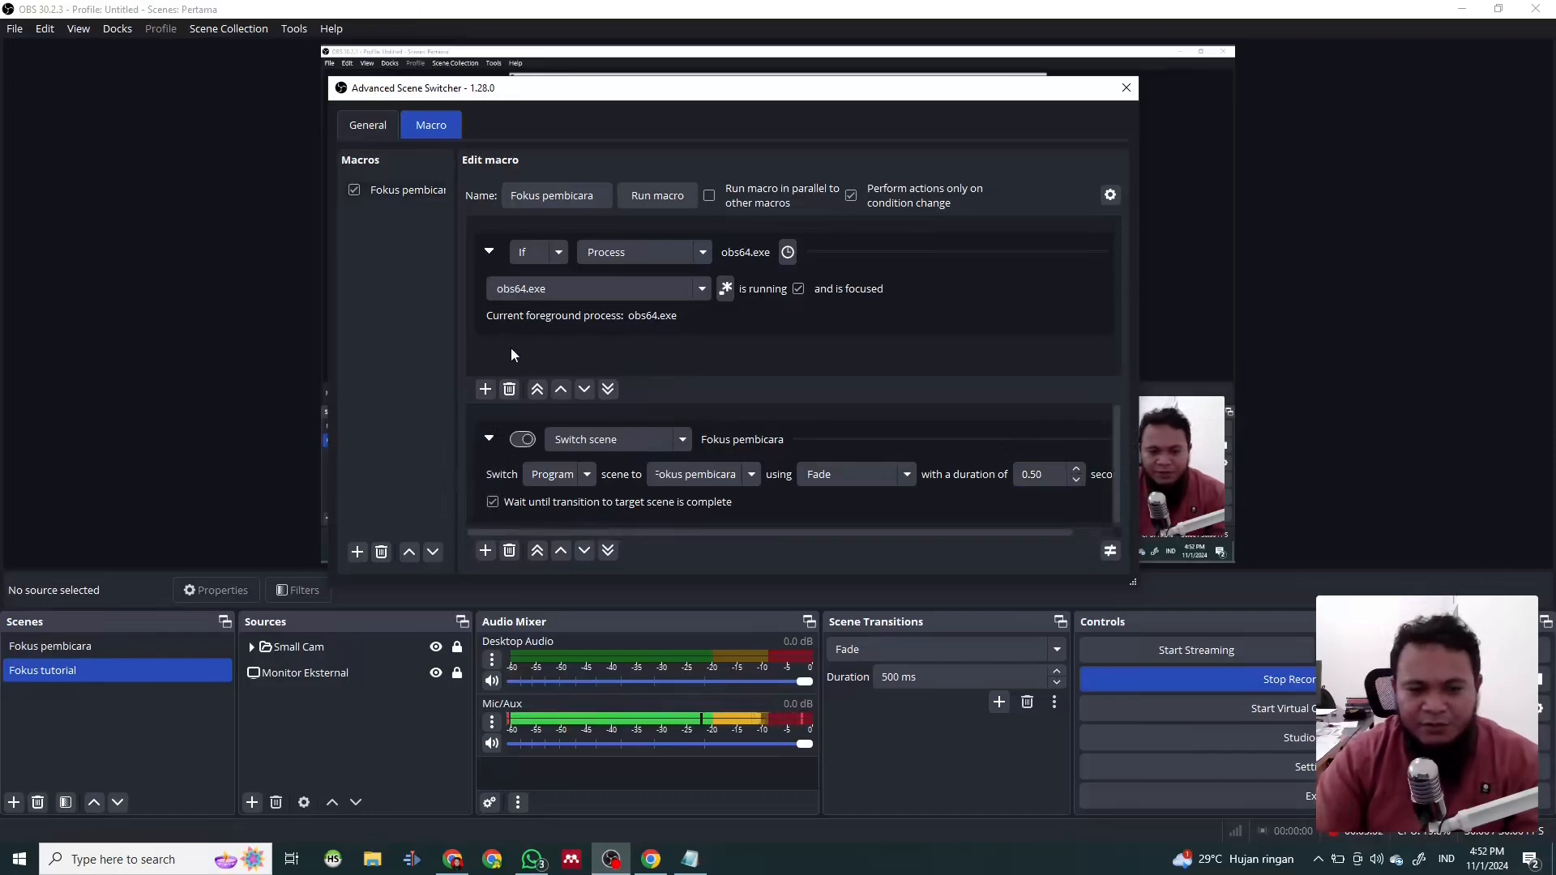
- Add a second macro named "Fokus tutorial" below the Fokus pembicara macro
{"action": "left_click", "coordinate": [377, 280]}
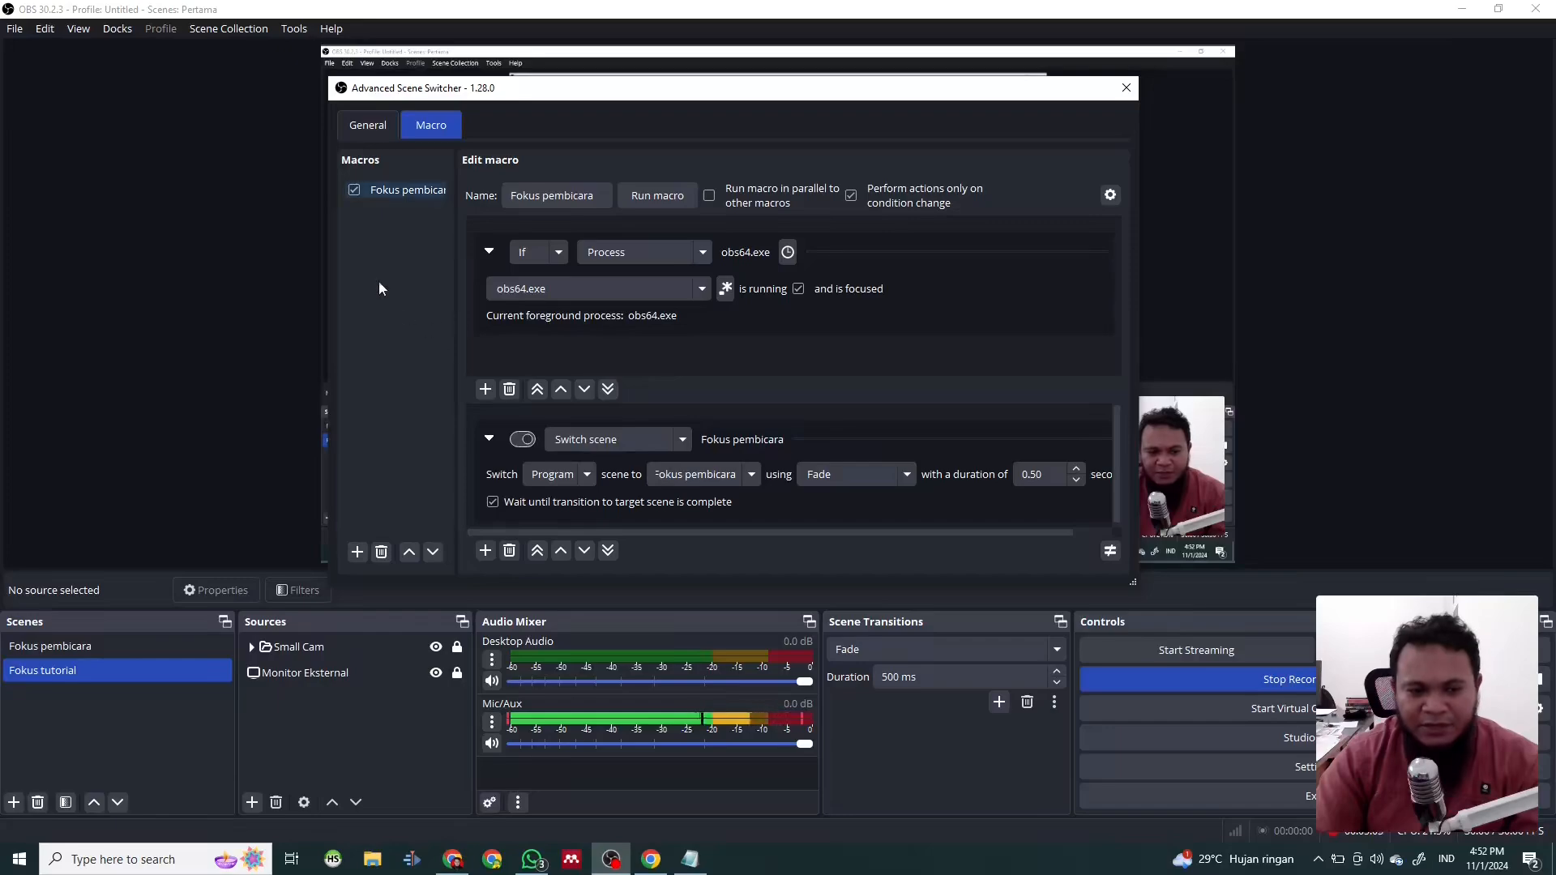
{"action": "left_click", "coordinate": [354, 554]}
{"action": "type", "text": "Fo"}
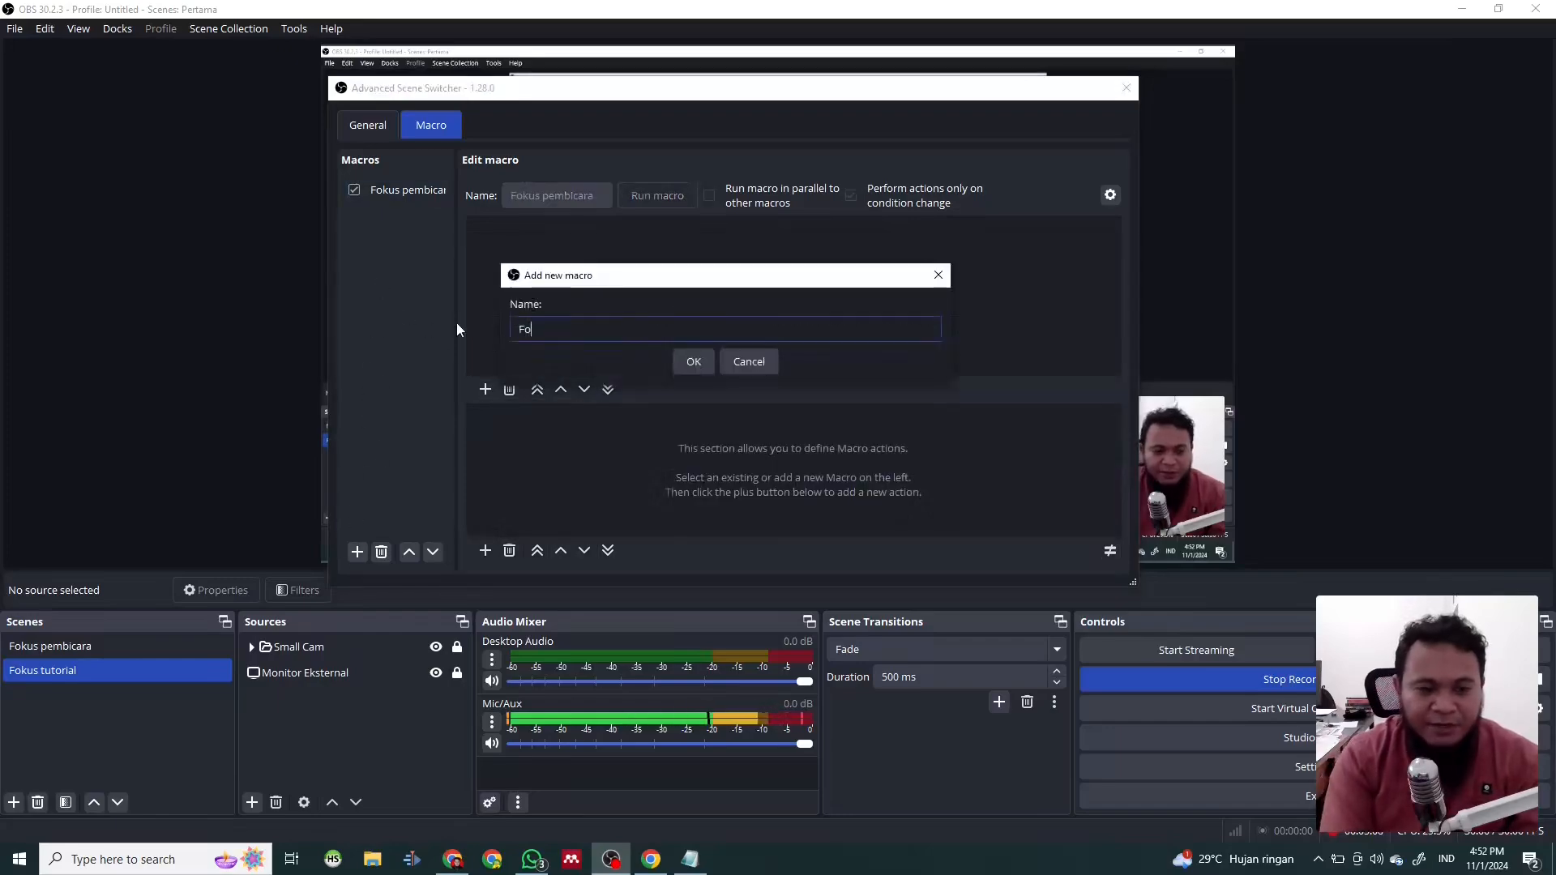
{"action": "type", "text": "kus tu"}
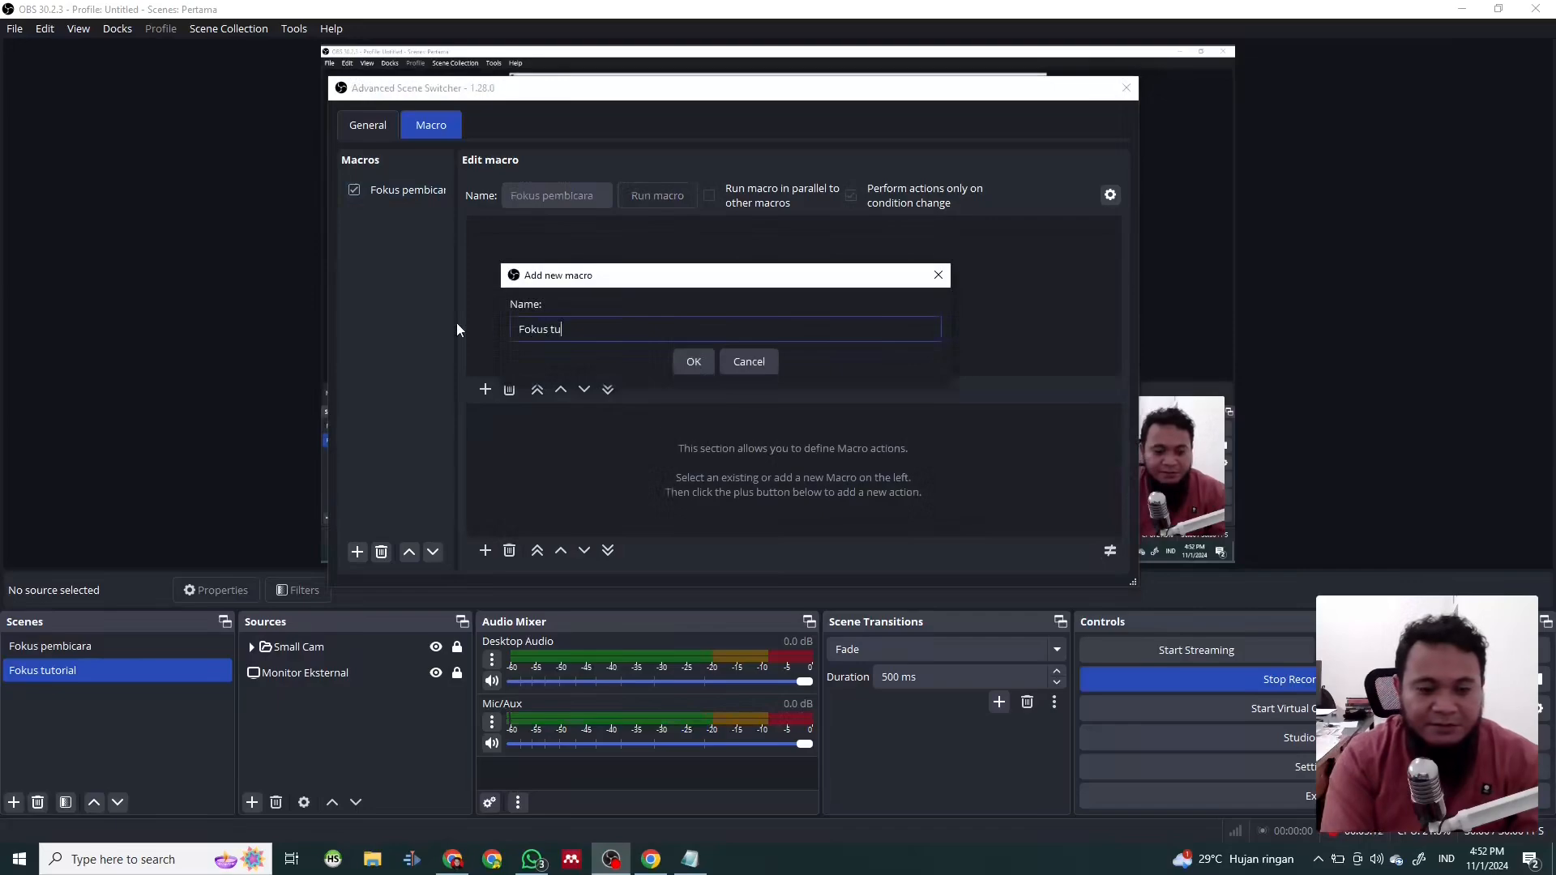
{"action": "type", "text": "tori"}
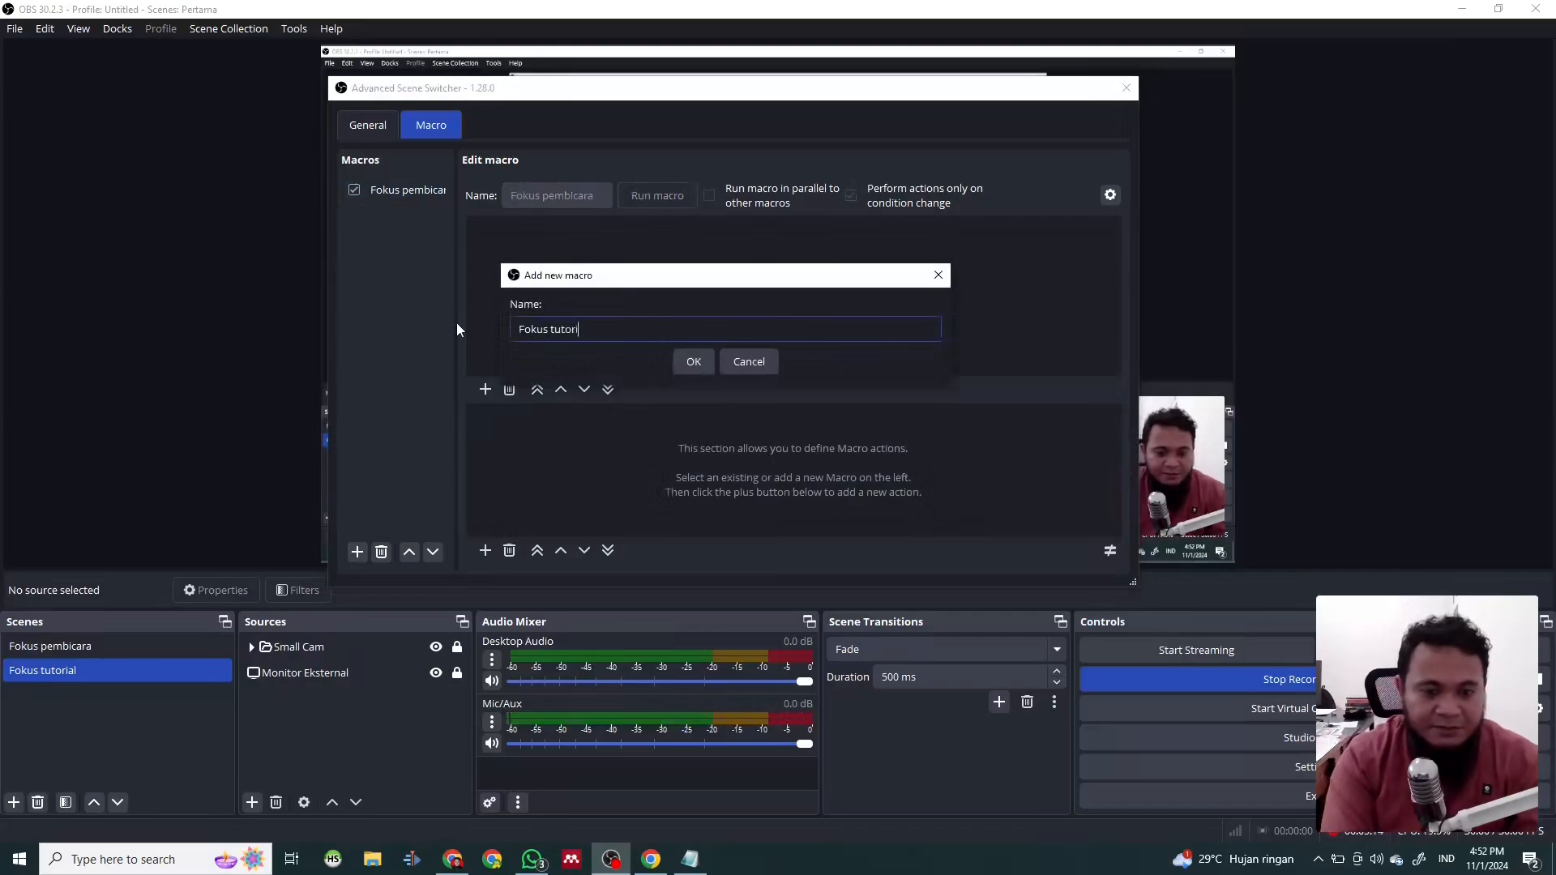
{"action": "type", "text": "al"}
{"action": "key", "text": "Return"}
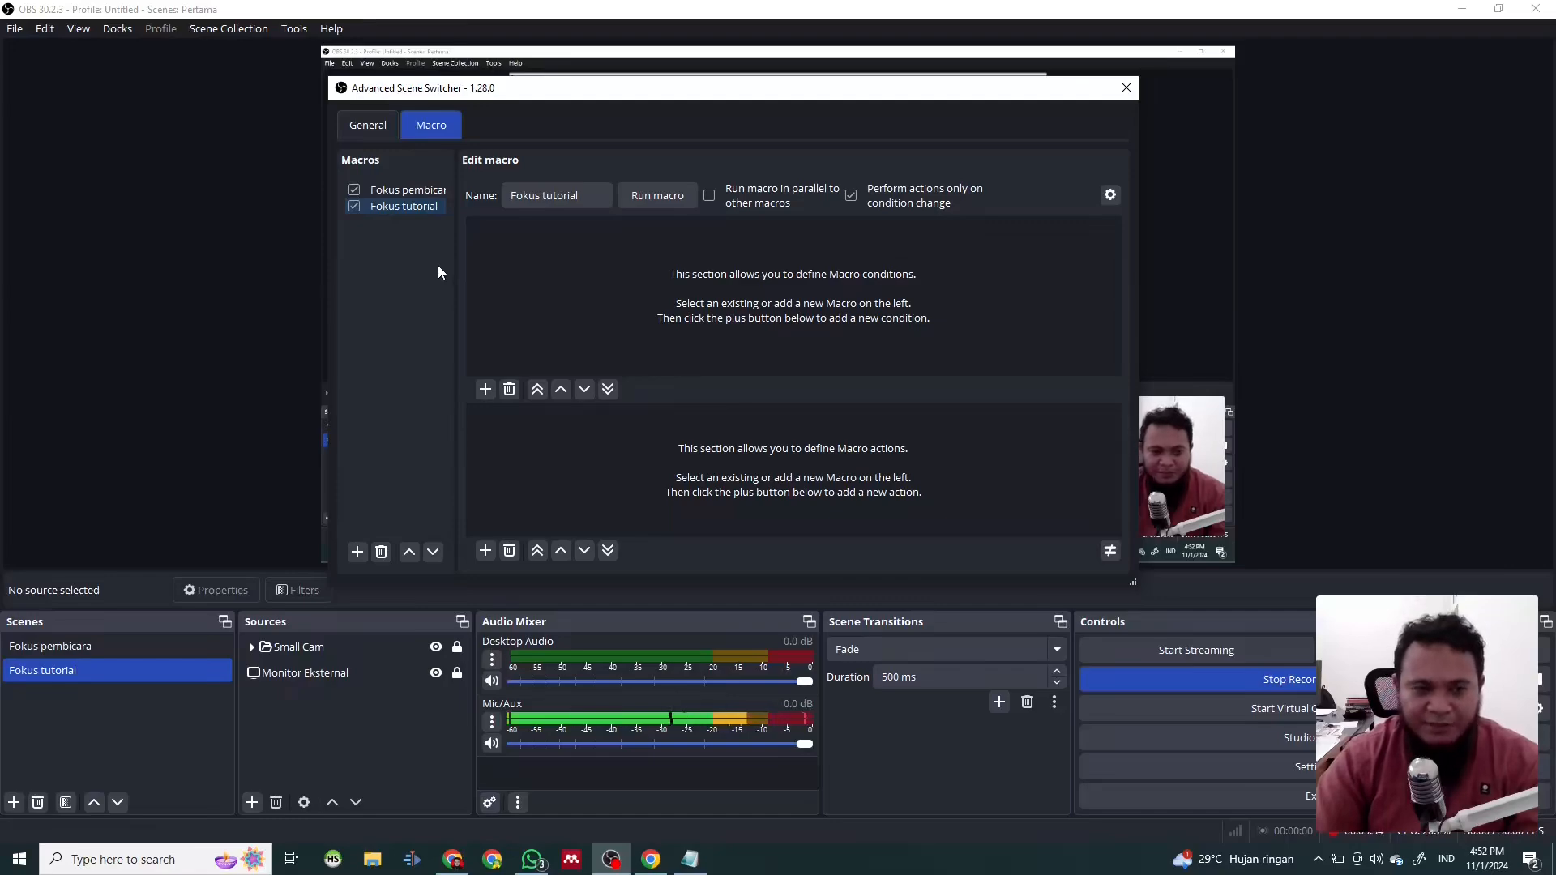
- Add an If not Process condition to the Fokus tutorial macro that checks whether obs64.exe is running and focused
{"action": "left_click", "coordinate": [485, 390]}
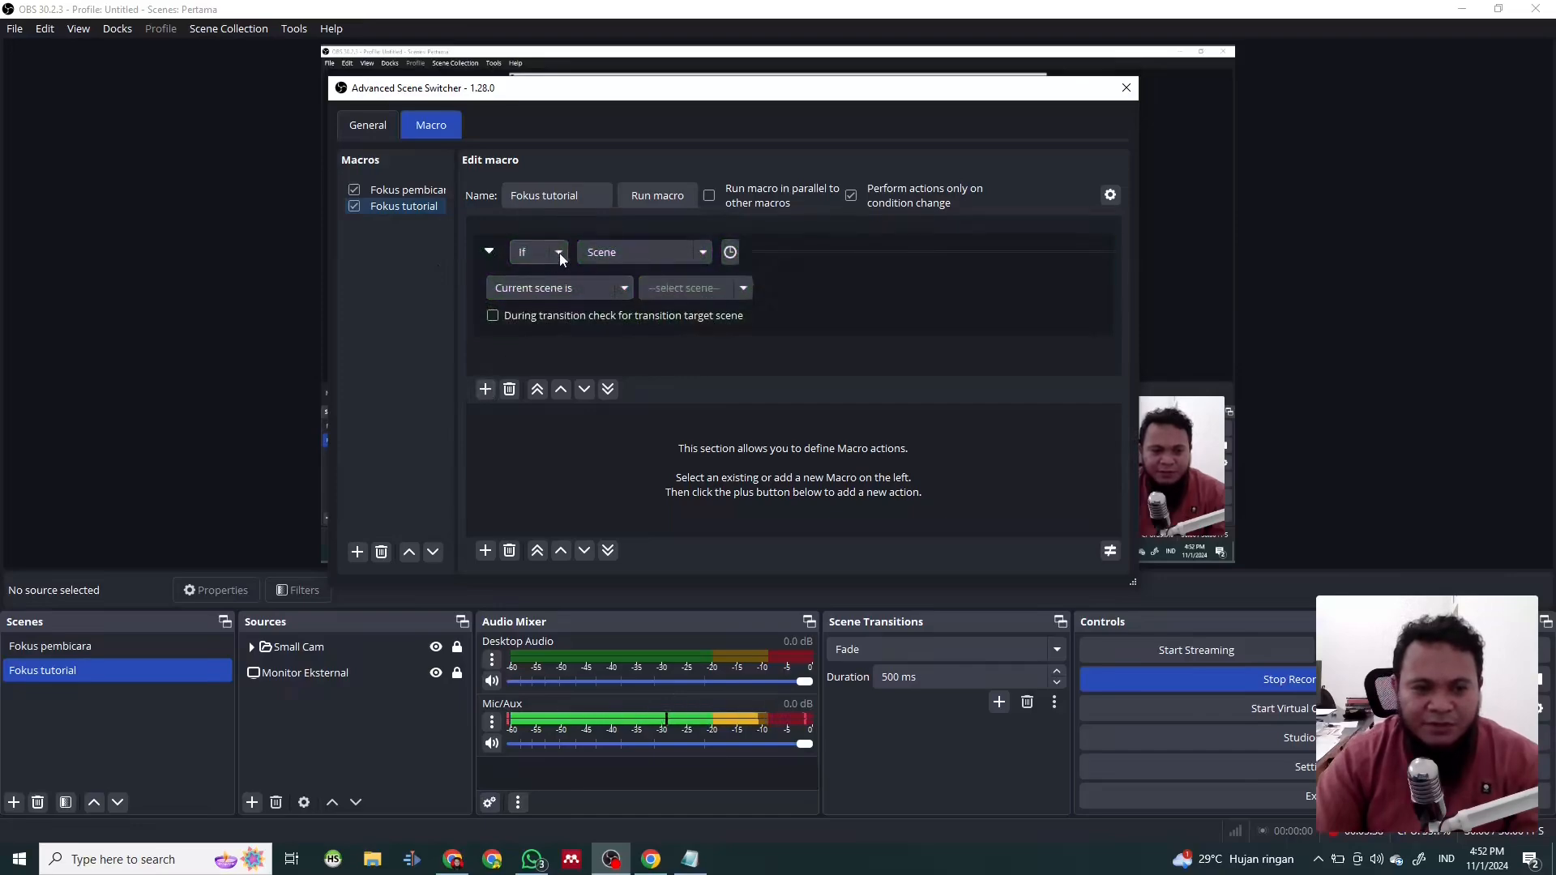
{"action": "left_click", "coordinate": [410, 189]}
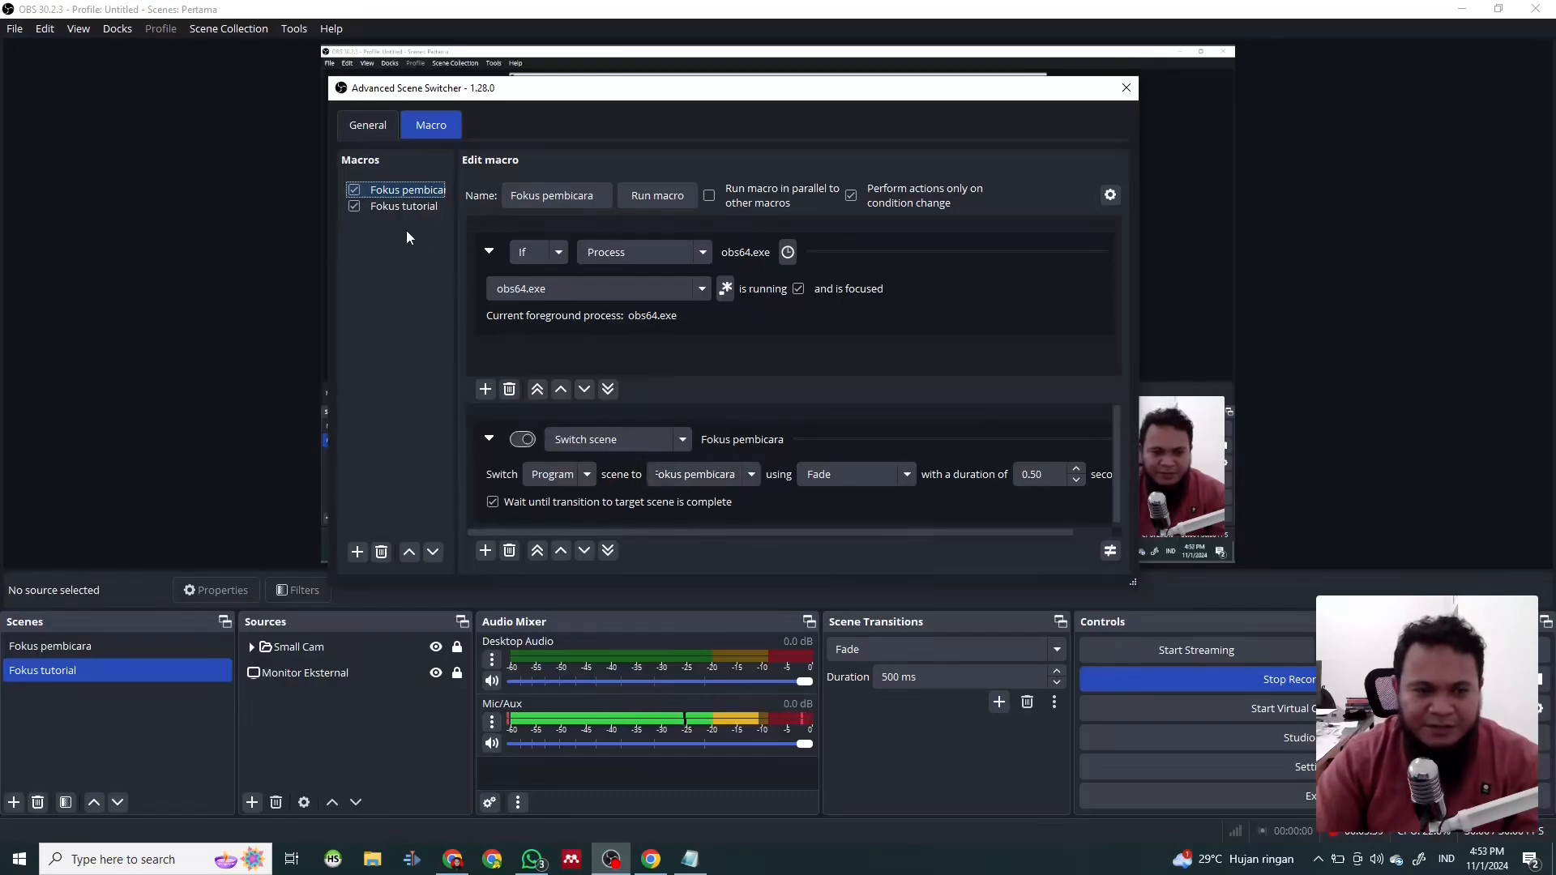
{"action": "left_click", "coordinate": [420, 211]}
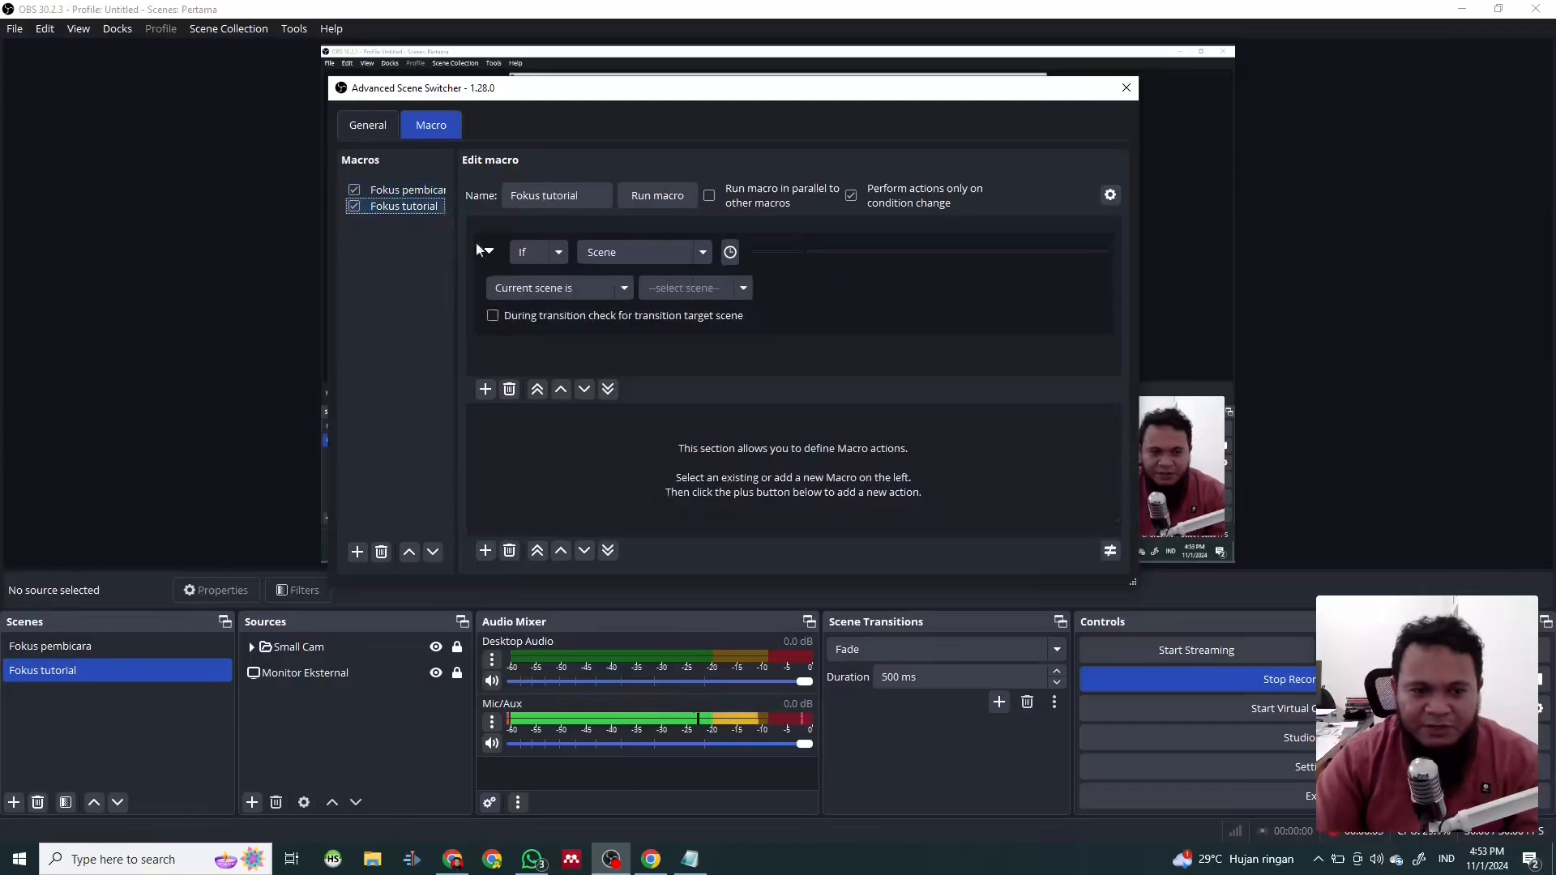
{"action": "left_click", "coordinate": [559, 253]}
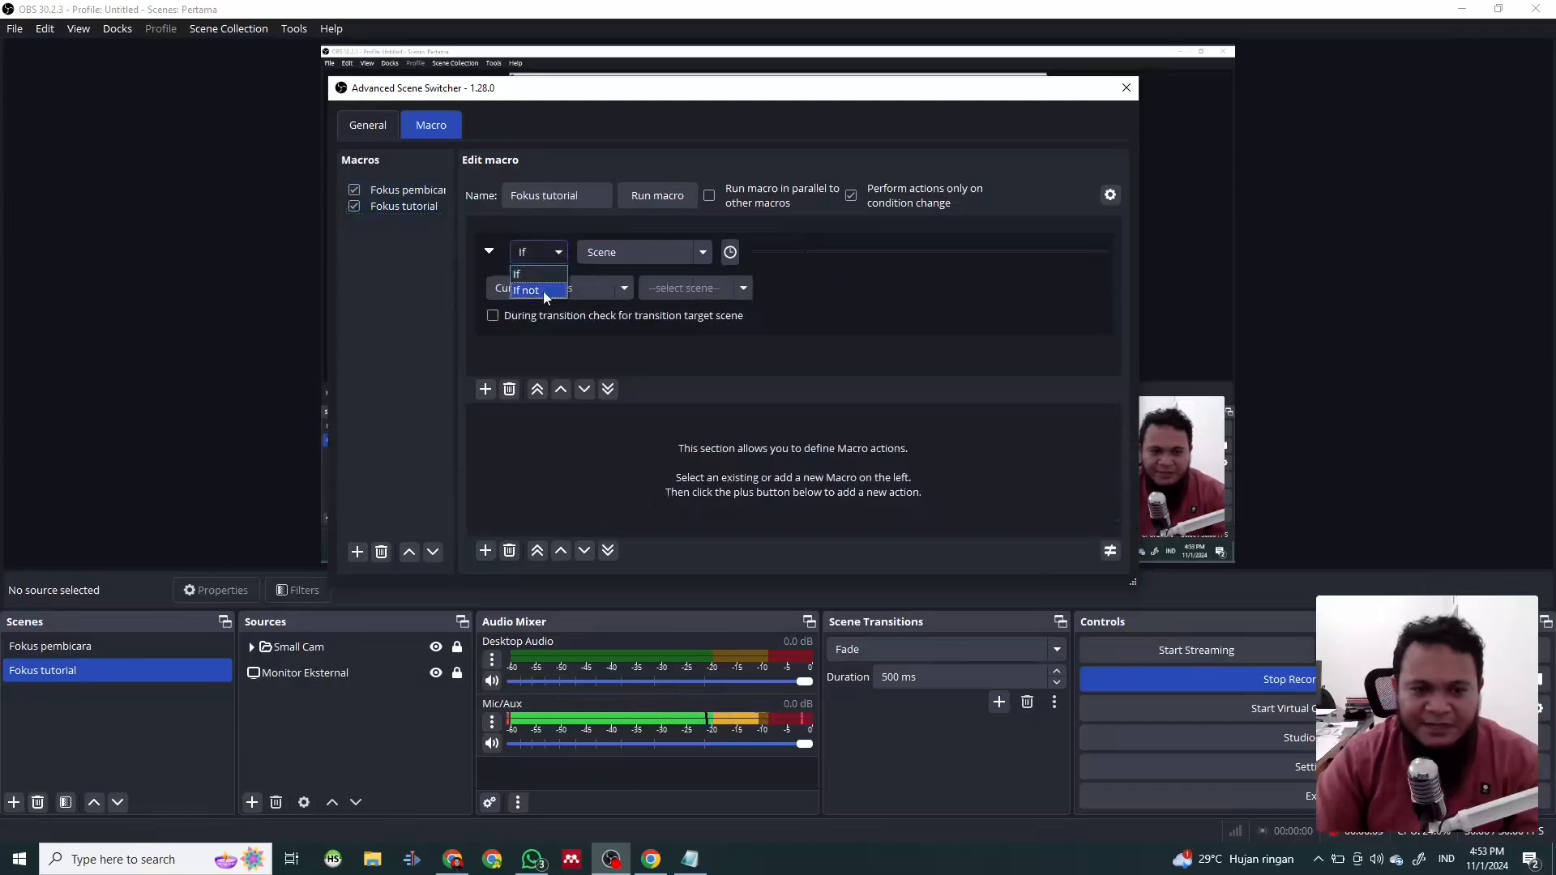
{"action": "left_click", "coordinate": [545, 292]}
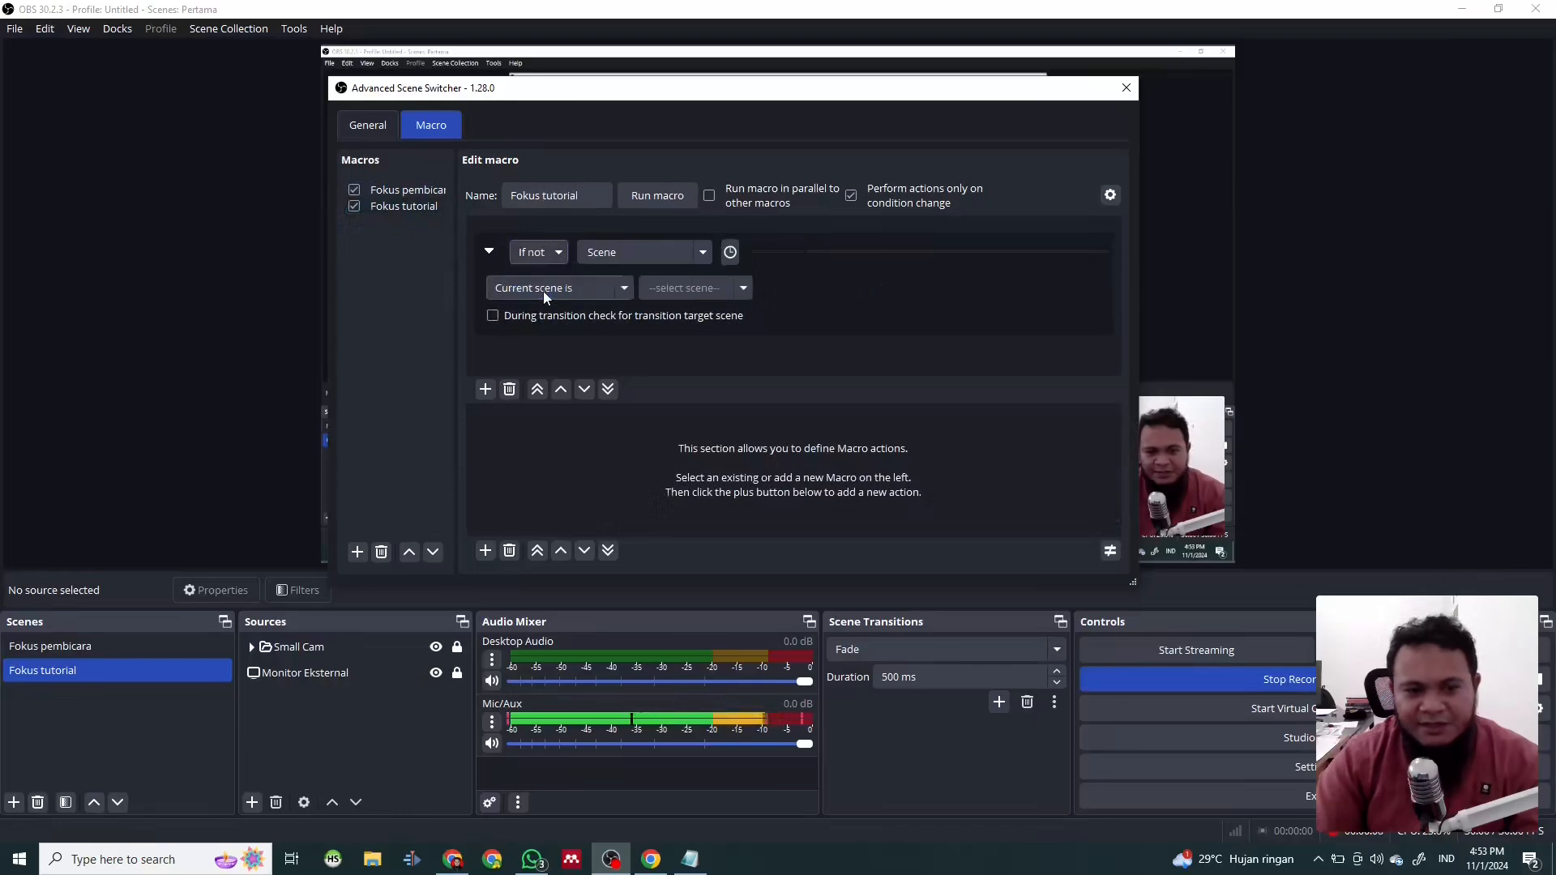
{"action": "left_click", "coordinate": [703, 254]}
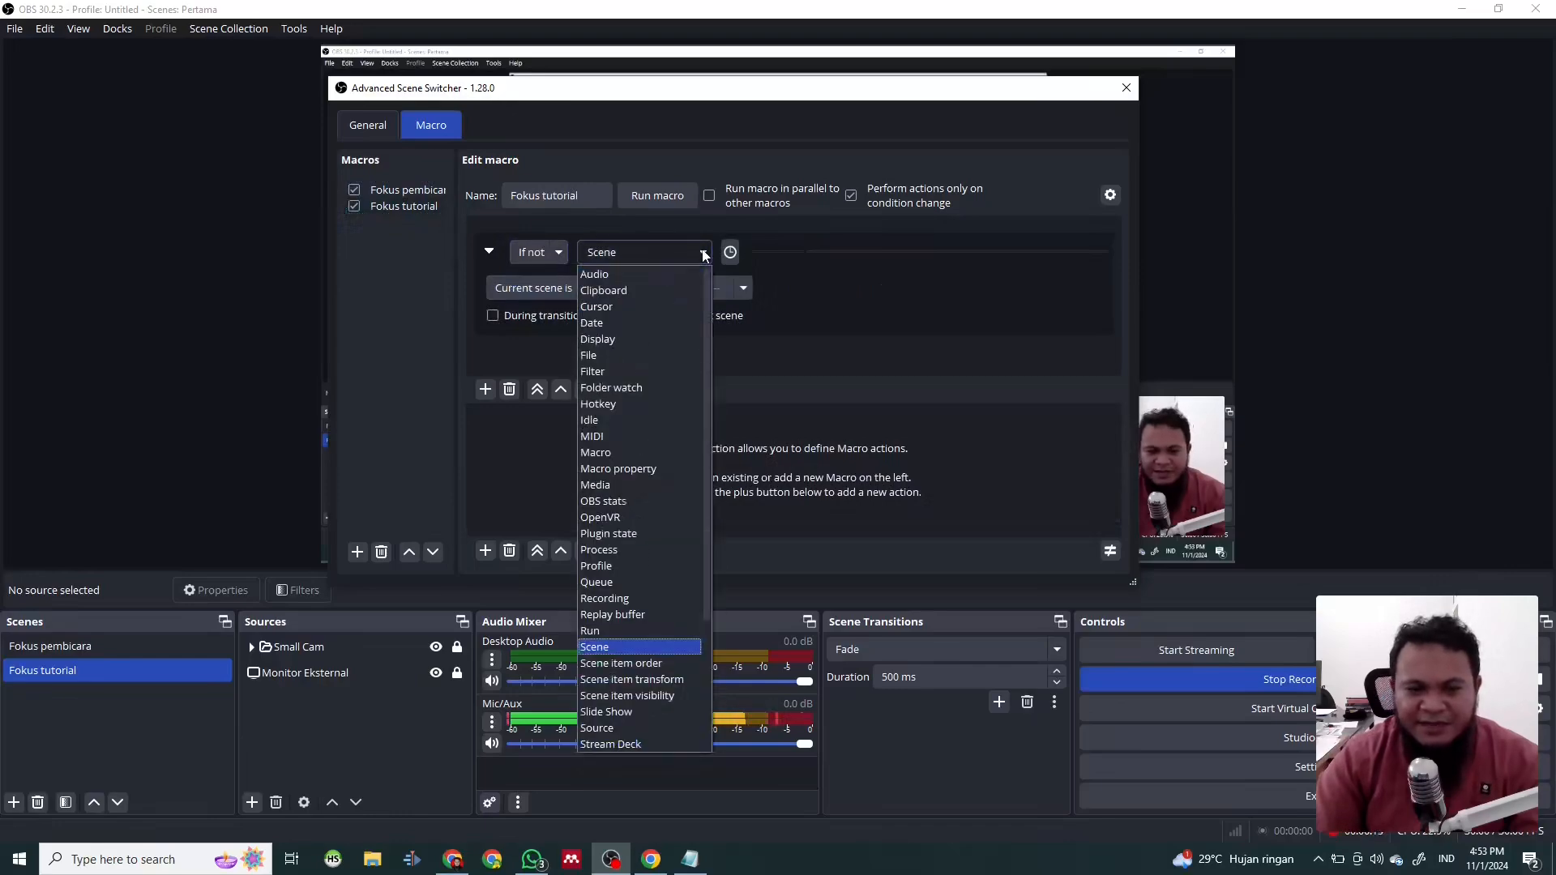
{"action": "left_click", "coordinate": [621, 550]}
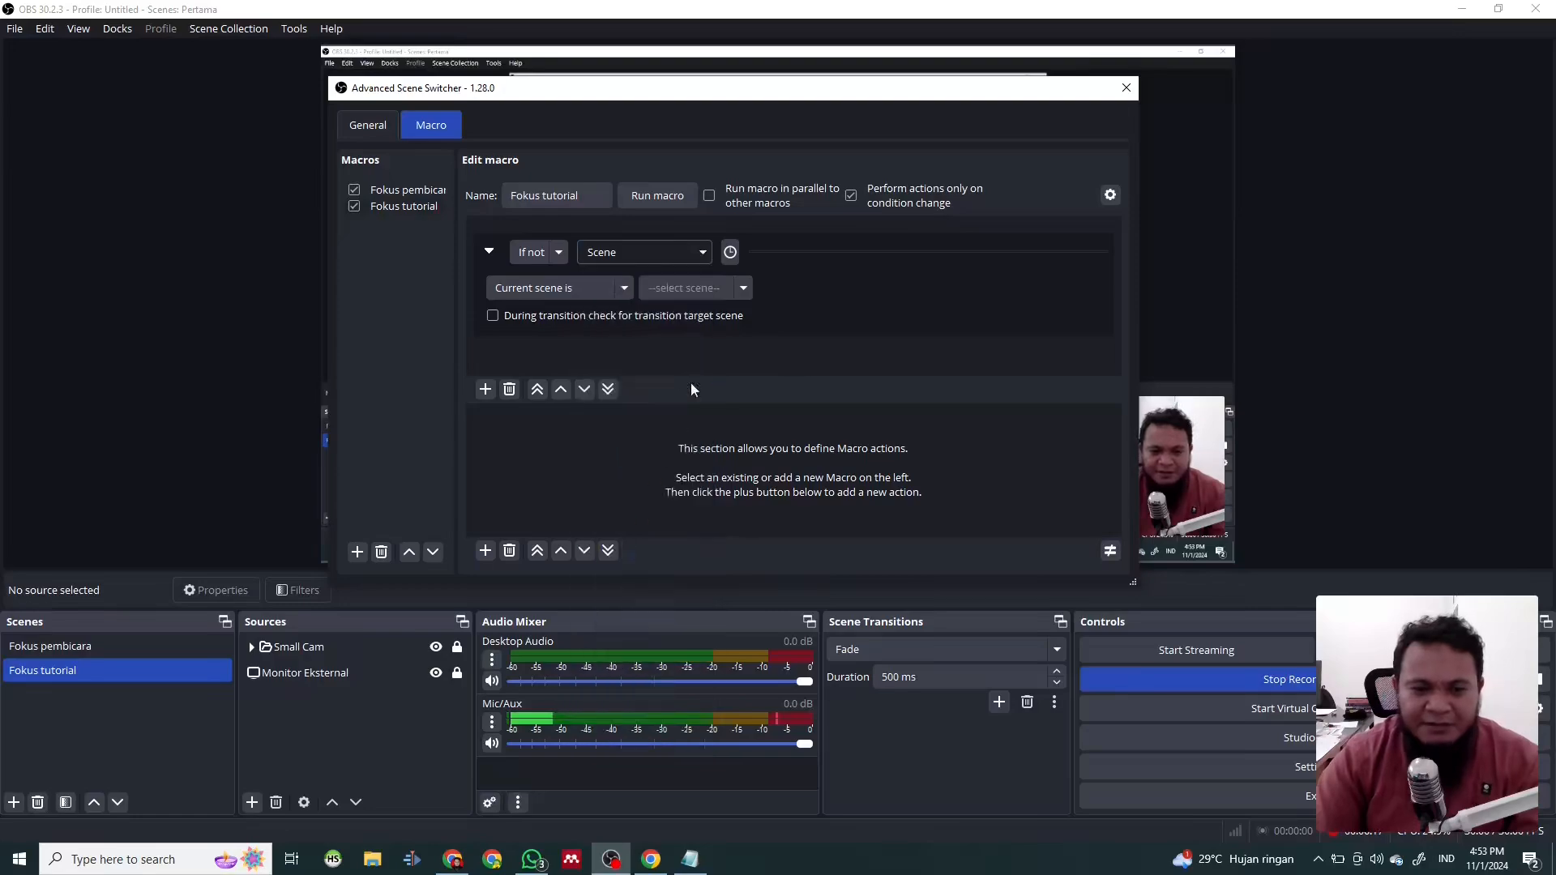
{"action": "left_click", "coordinate": [615, 290]}
{"action": "type", "text": "obs"}
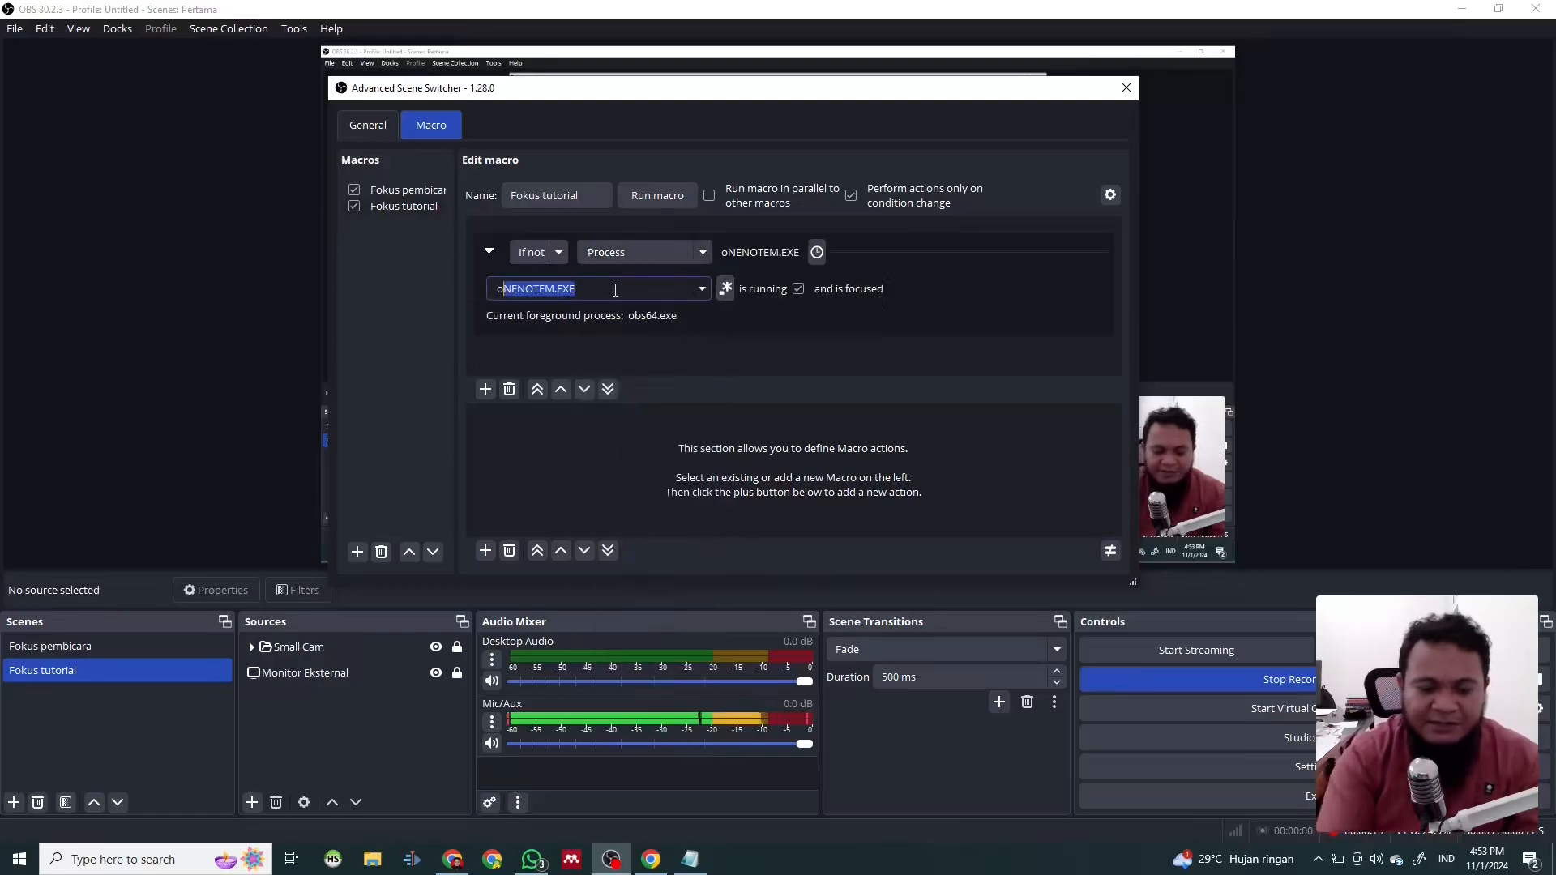
{"action": "type", "text": "64.exe"}
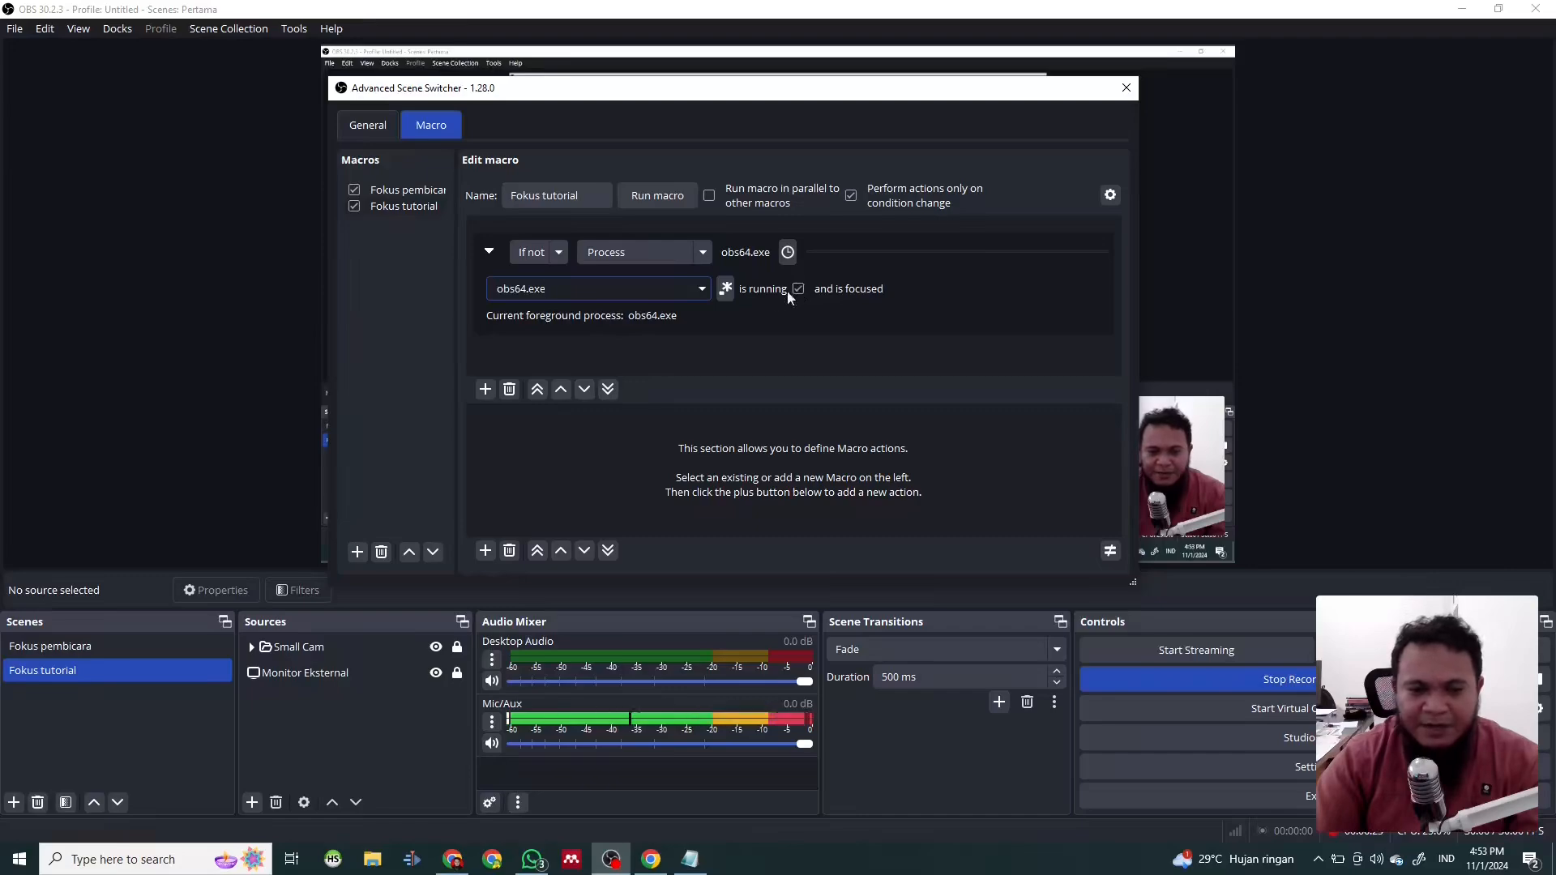
- Add an action to the Fokus tutorial macro that switches to the Fokus tutorial scene using a Fade transition with a duration of 0.50 seconds
{"action": "left_click", "coordinate": [486, 550]}
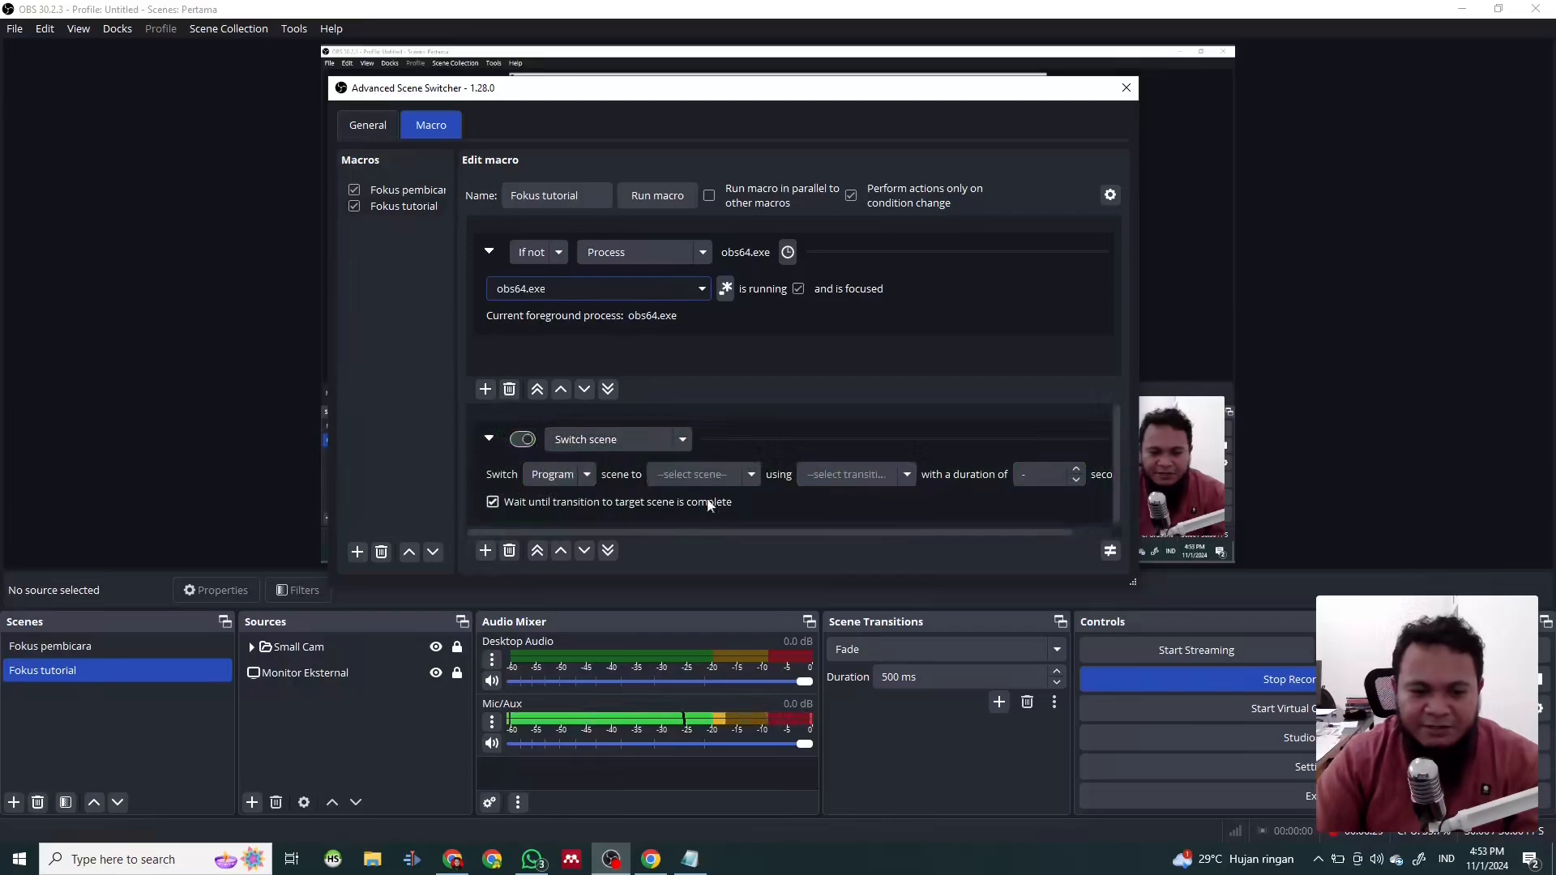
{"action": "left_click", "coordinate": [747, 474]}
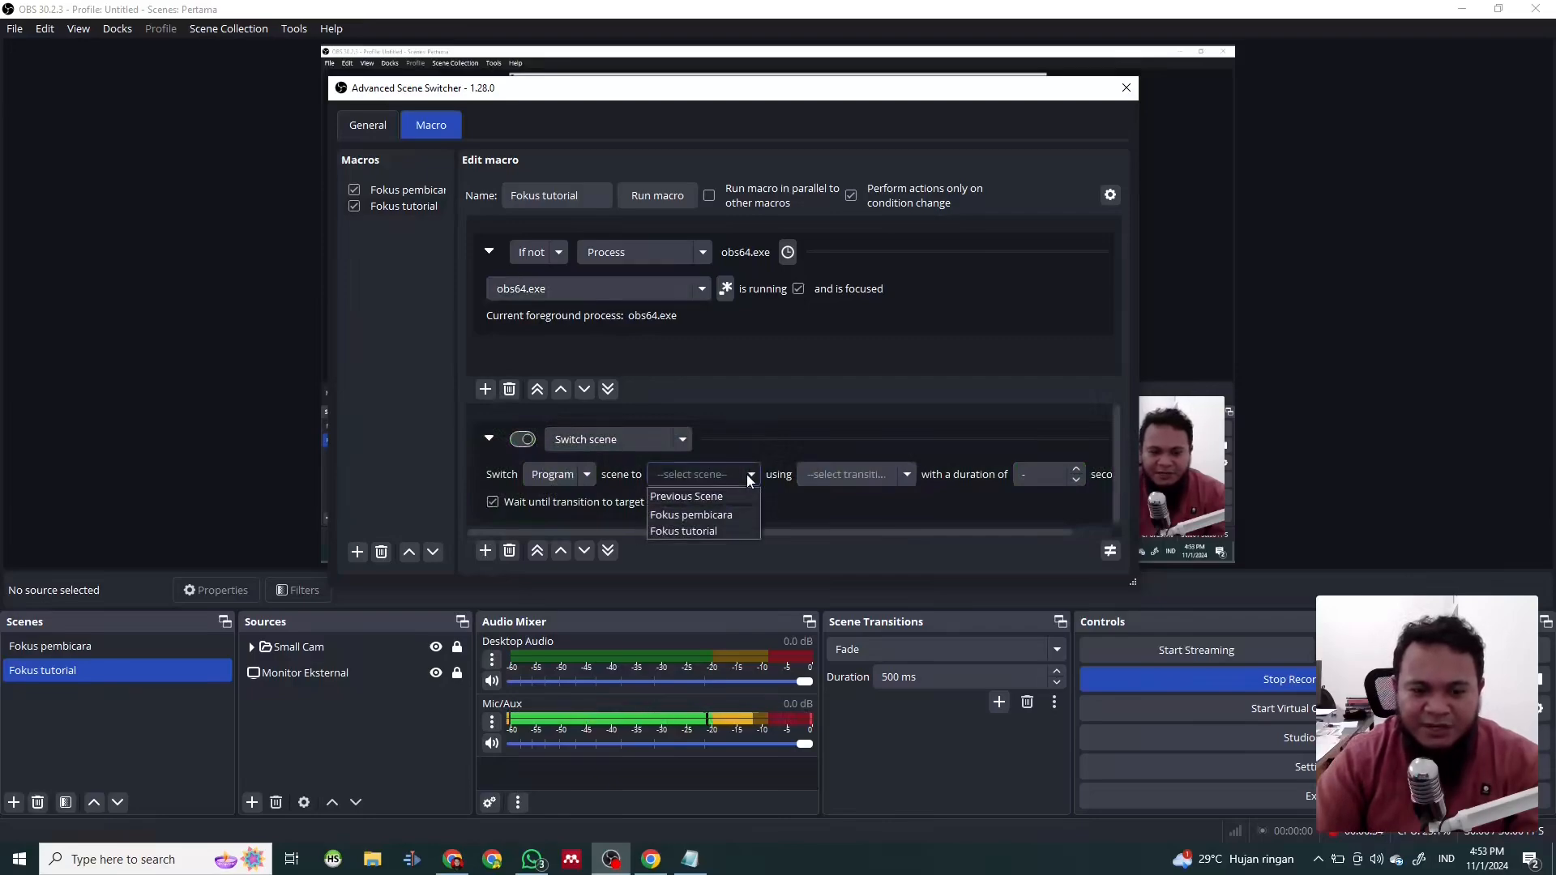
{"action": "left_click", "coordinate": [741, 530]}
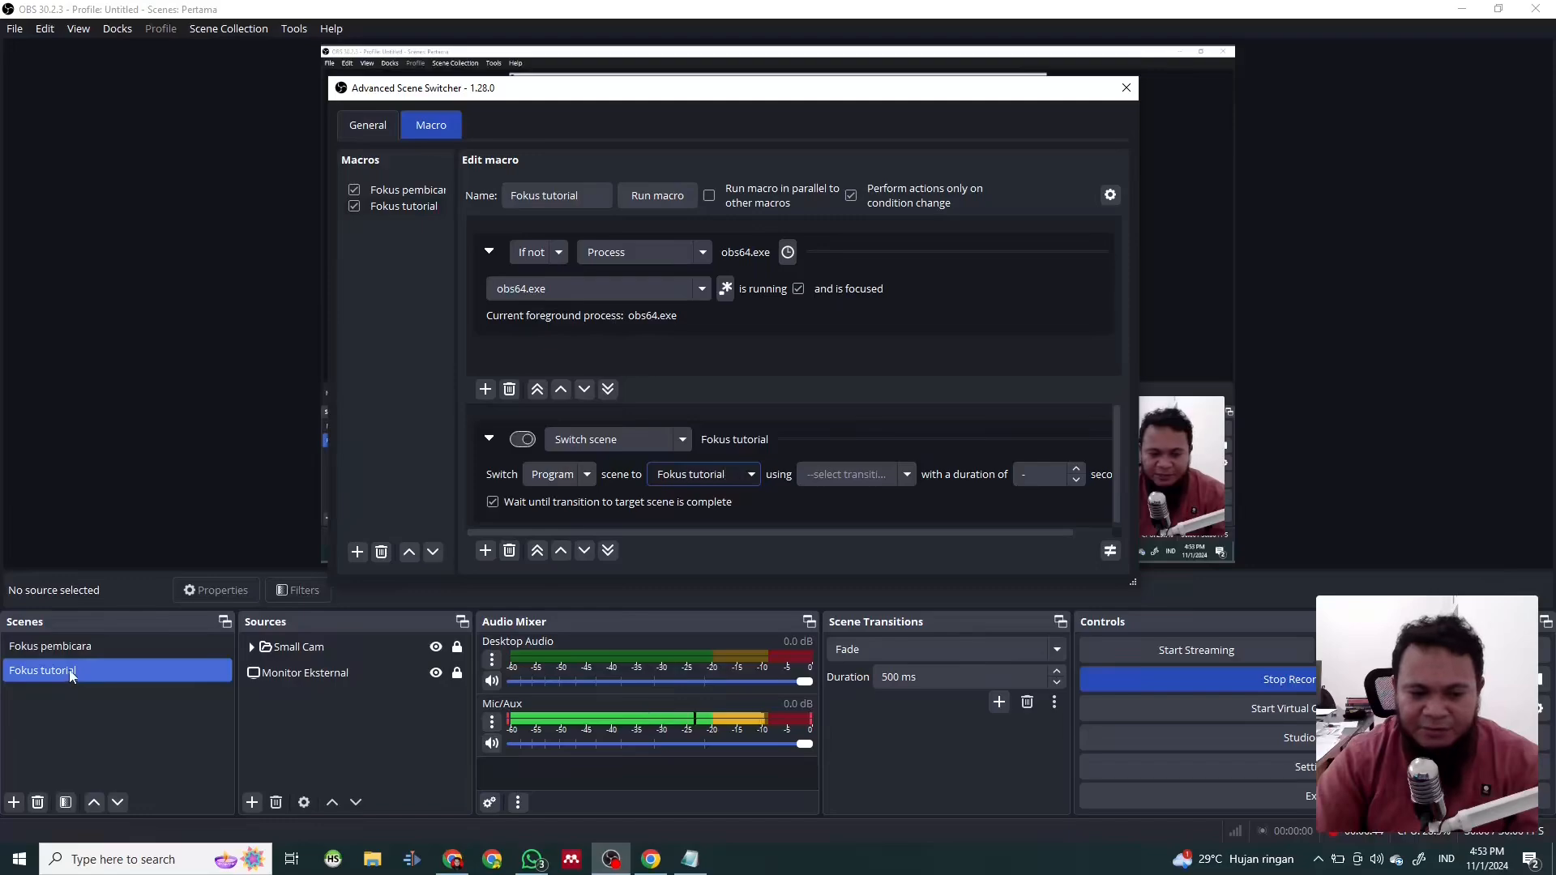
{"action": "left_click", "coordinate": [905, 478]}
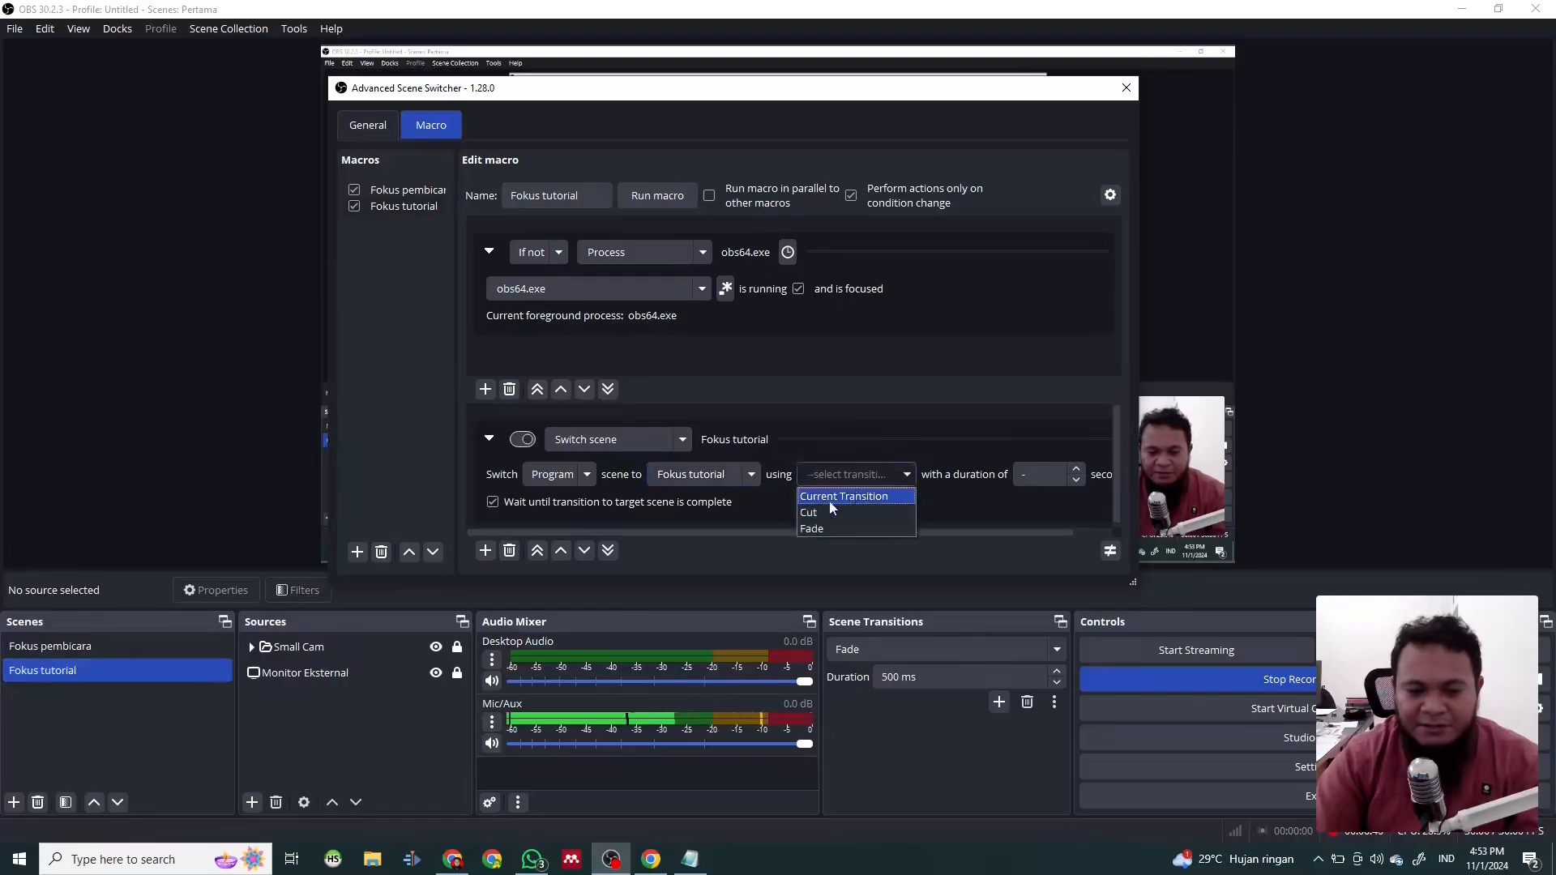
{"action": "left_click", "coordinate": [809, 529]}
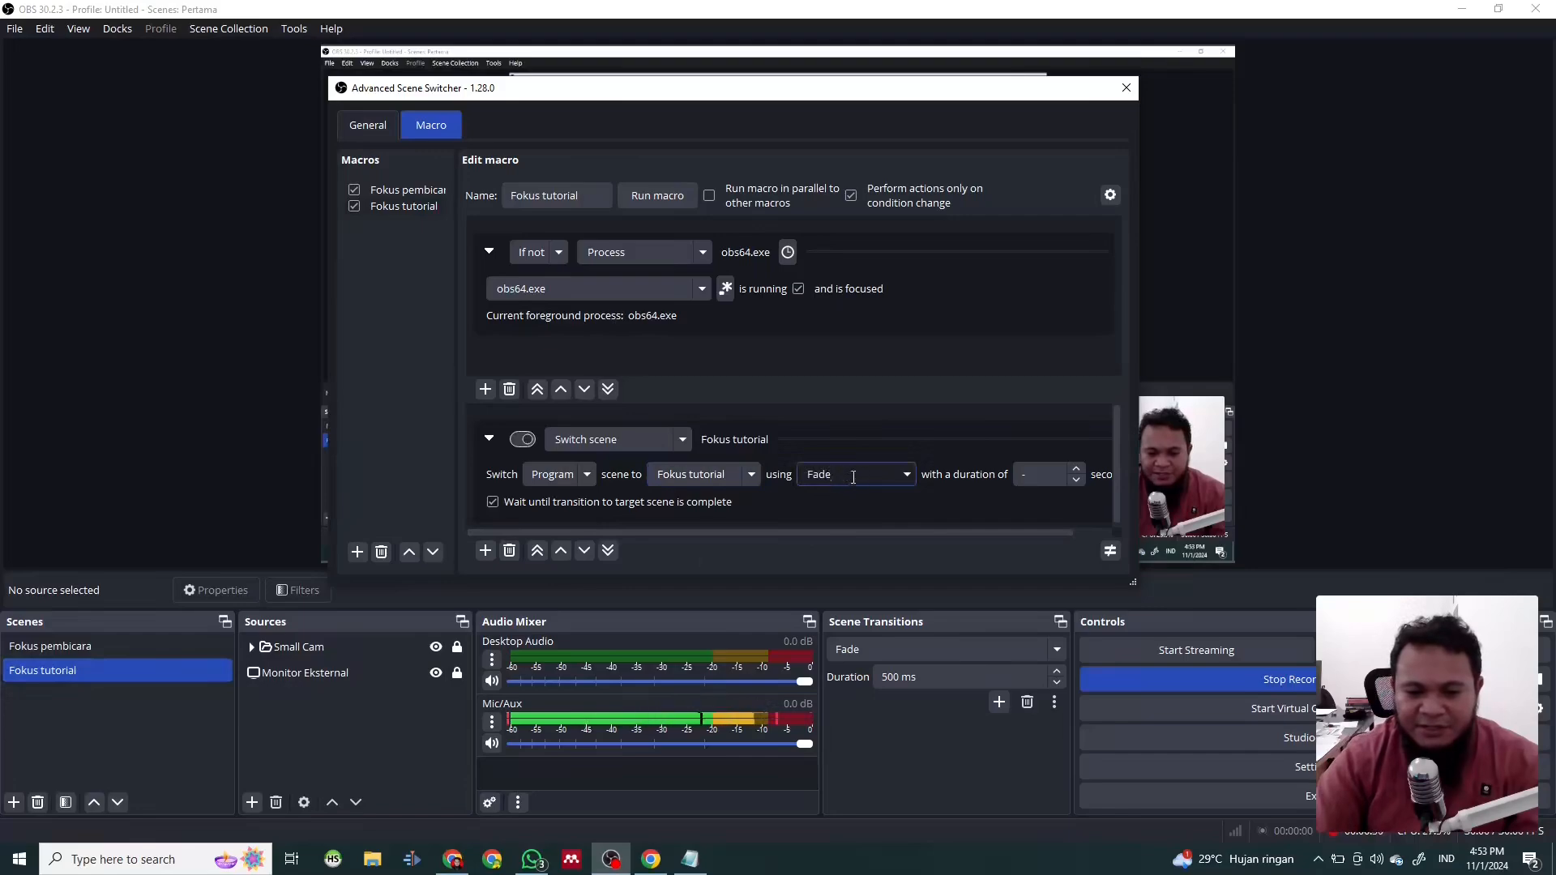
{"action": "key", "text": "Tab"}
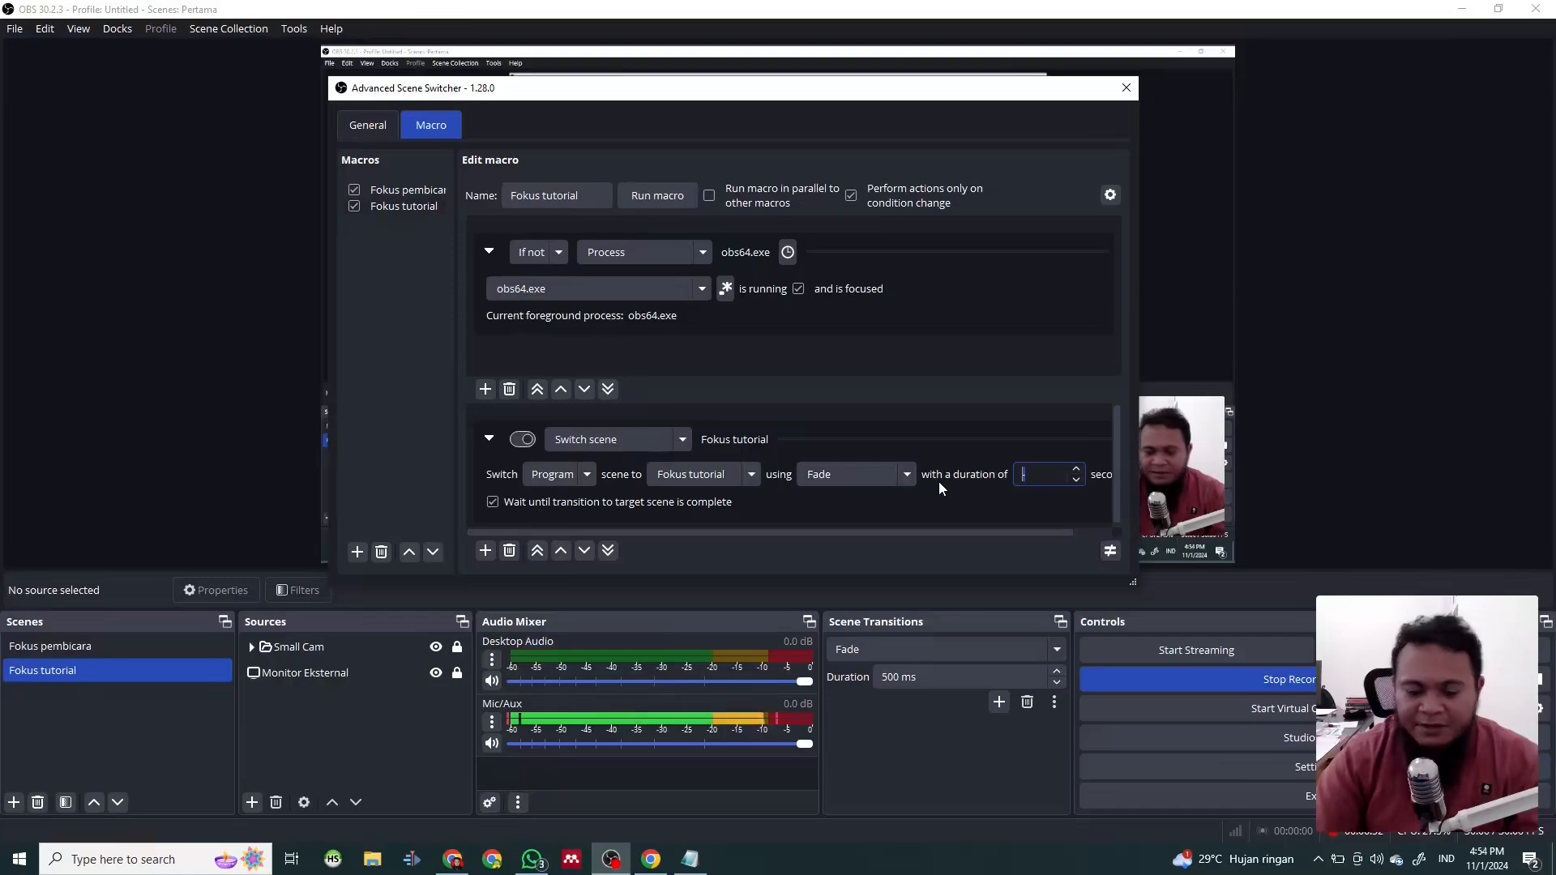
{"action": "type", "text": "0.5"}
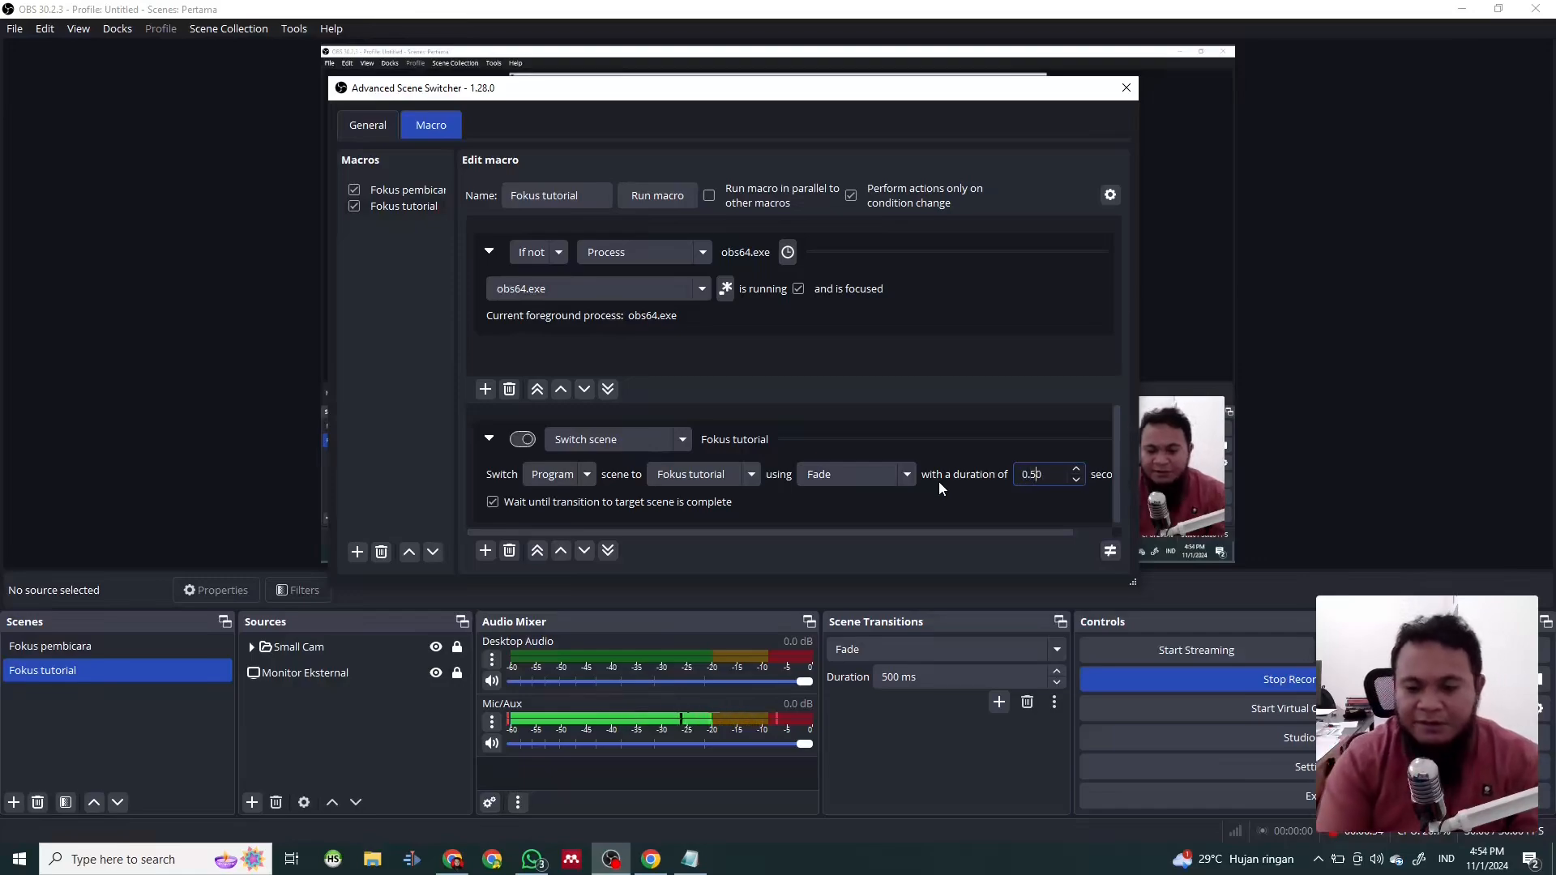
{"action": "left_click_drag", "start_coordinate": [832, 531], "coordinate": [778, 507]}
- Stop the Advanced Scene Switcher and move the OBS main window and the switcher window to the other monitor
{"action": "left_click", "coordinate": [367, 125]}
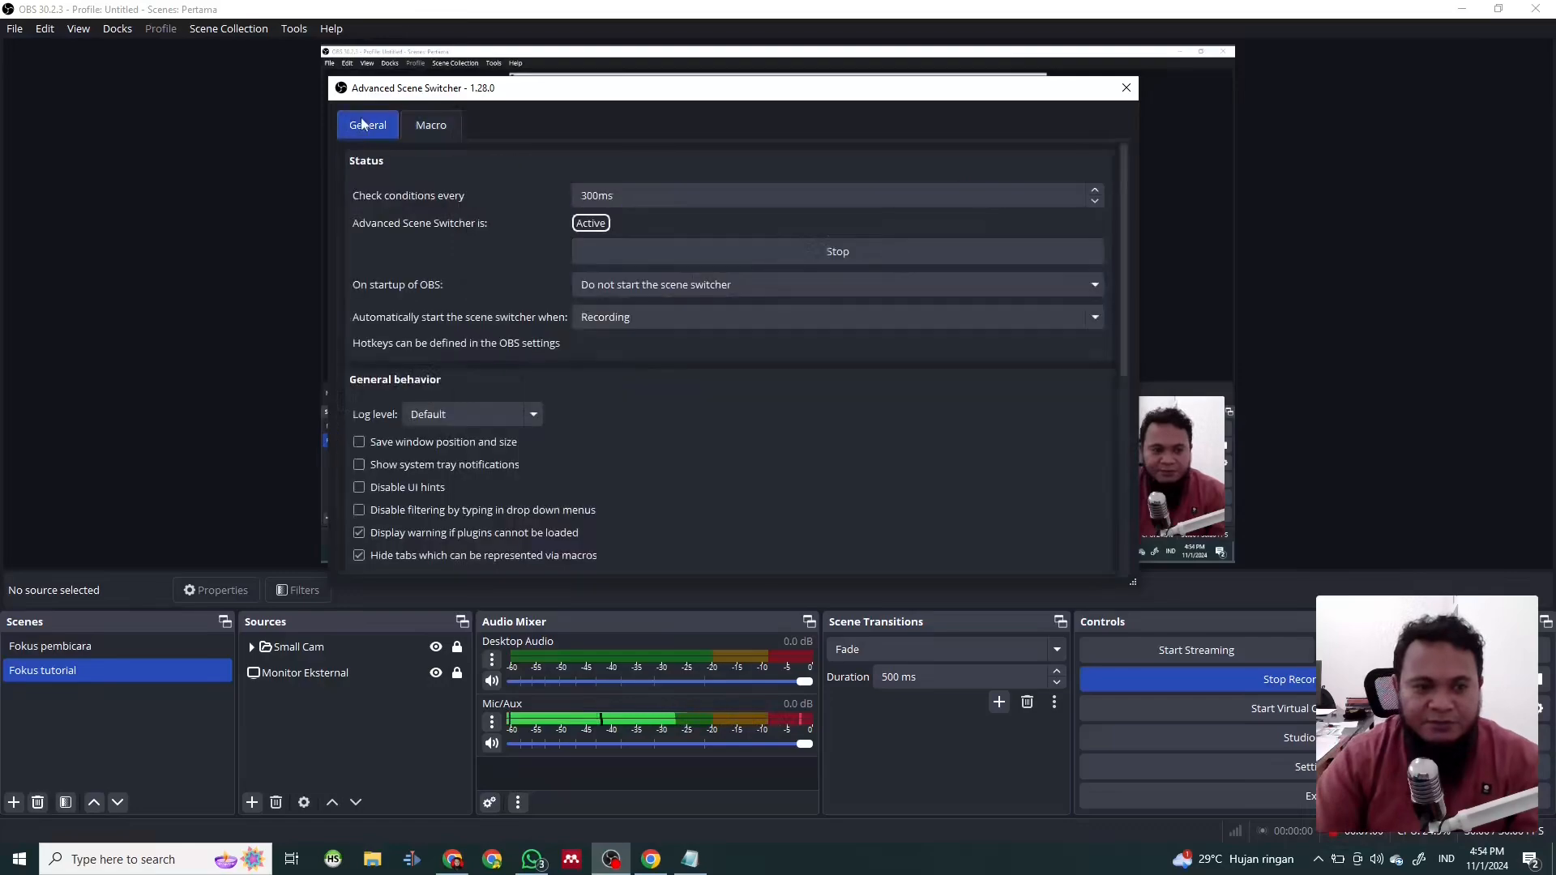
{"action": "left_click", "coordinate": [849, 250]}
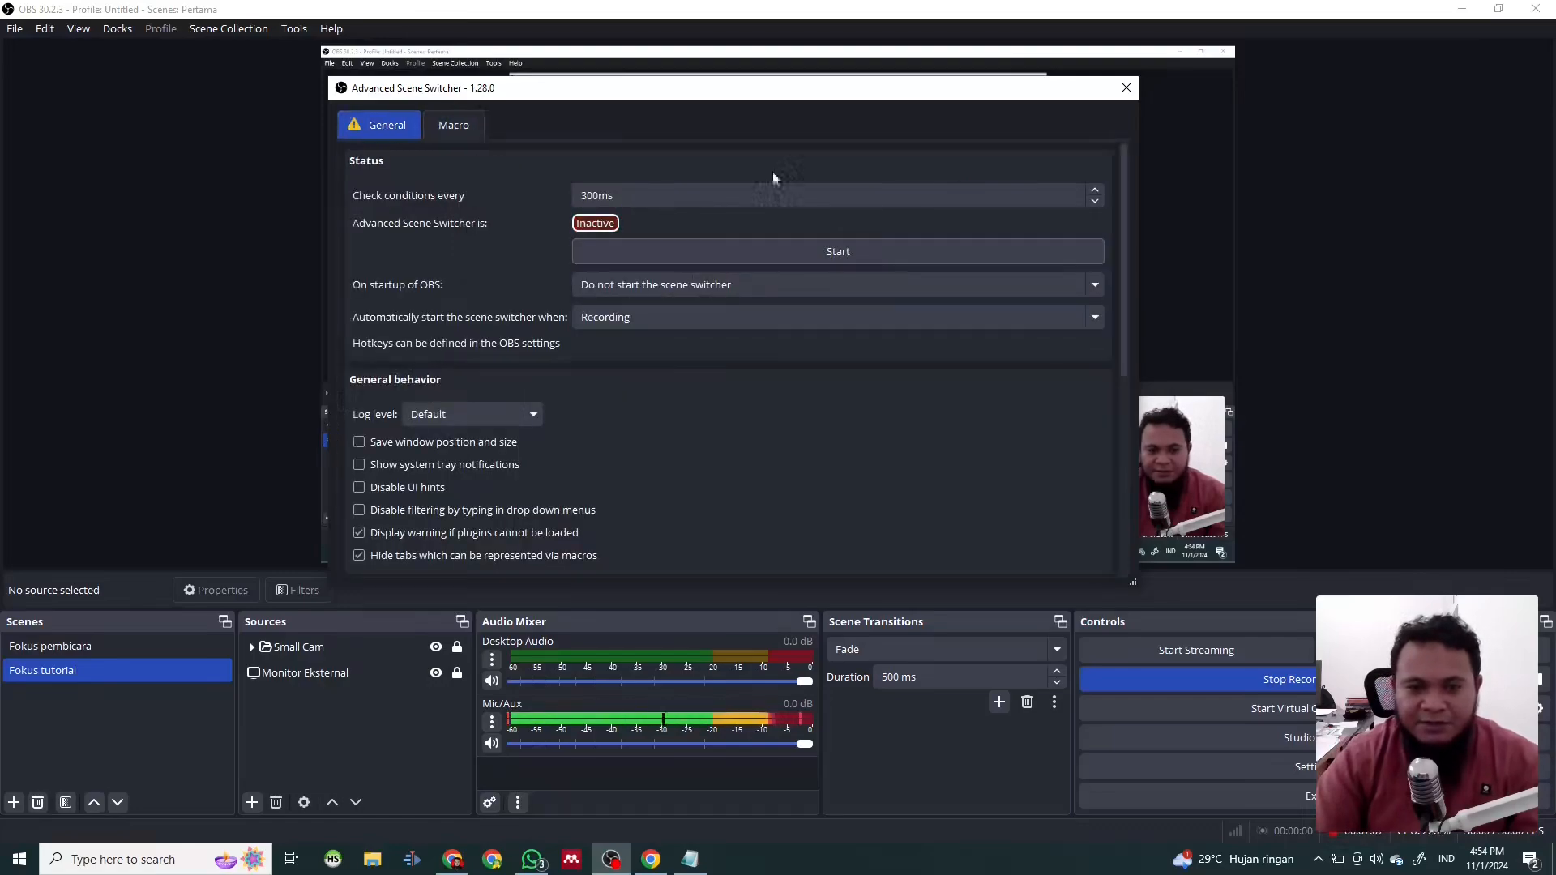
{"action": "left_click_drag", "start_coordinate": [656, 14], "coordinate": [1555, 111]}
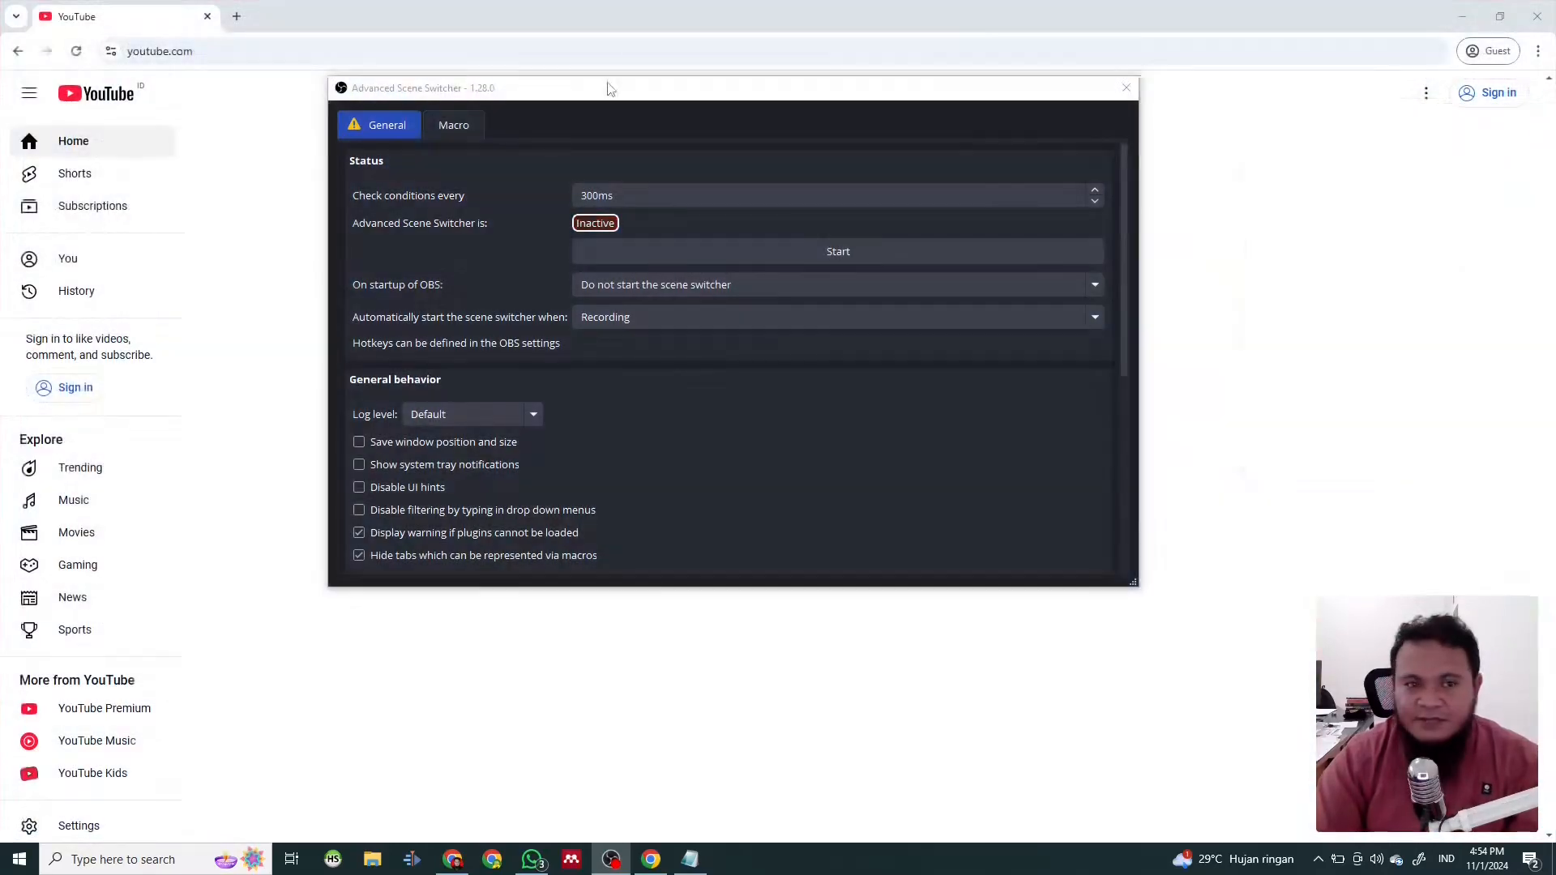
{"action": "left_click_drag", "start_coordinate": [608, 87], "coordinate": [1555, 169]}
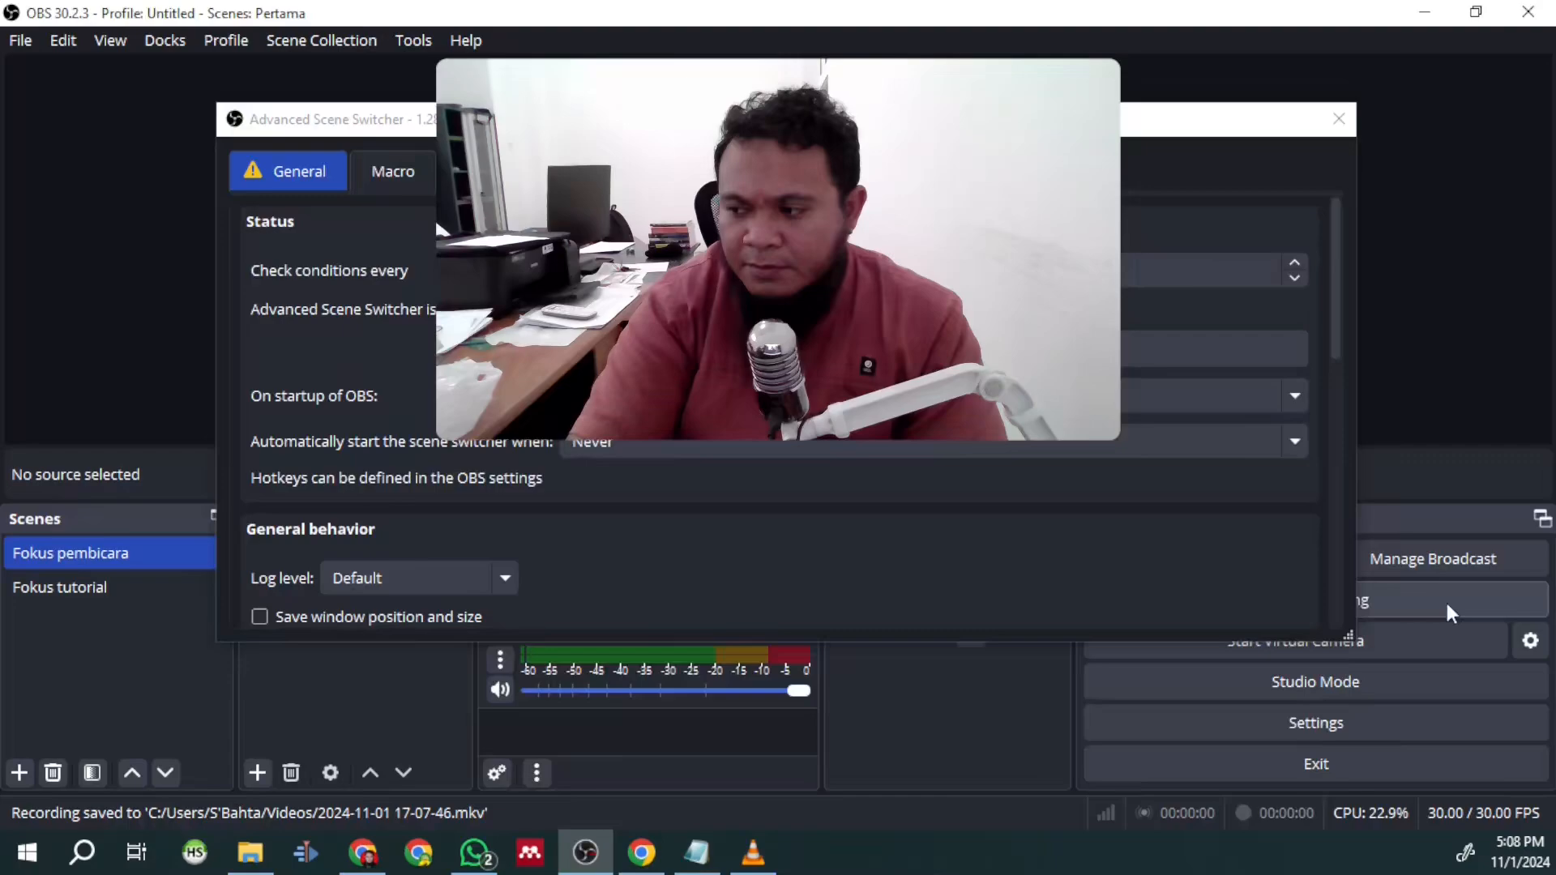
{"action": "left_click_drag", "start_coordinate": [608, 116], "coordinate": [605, 434]}
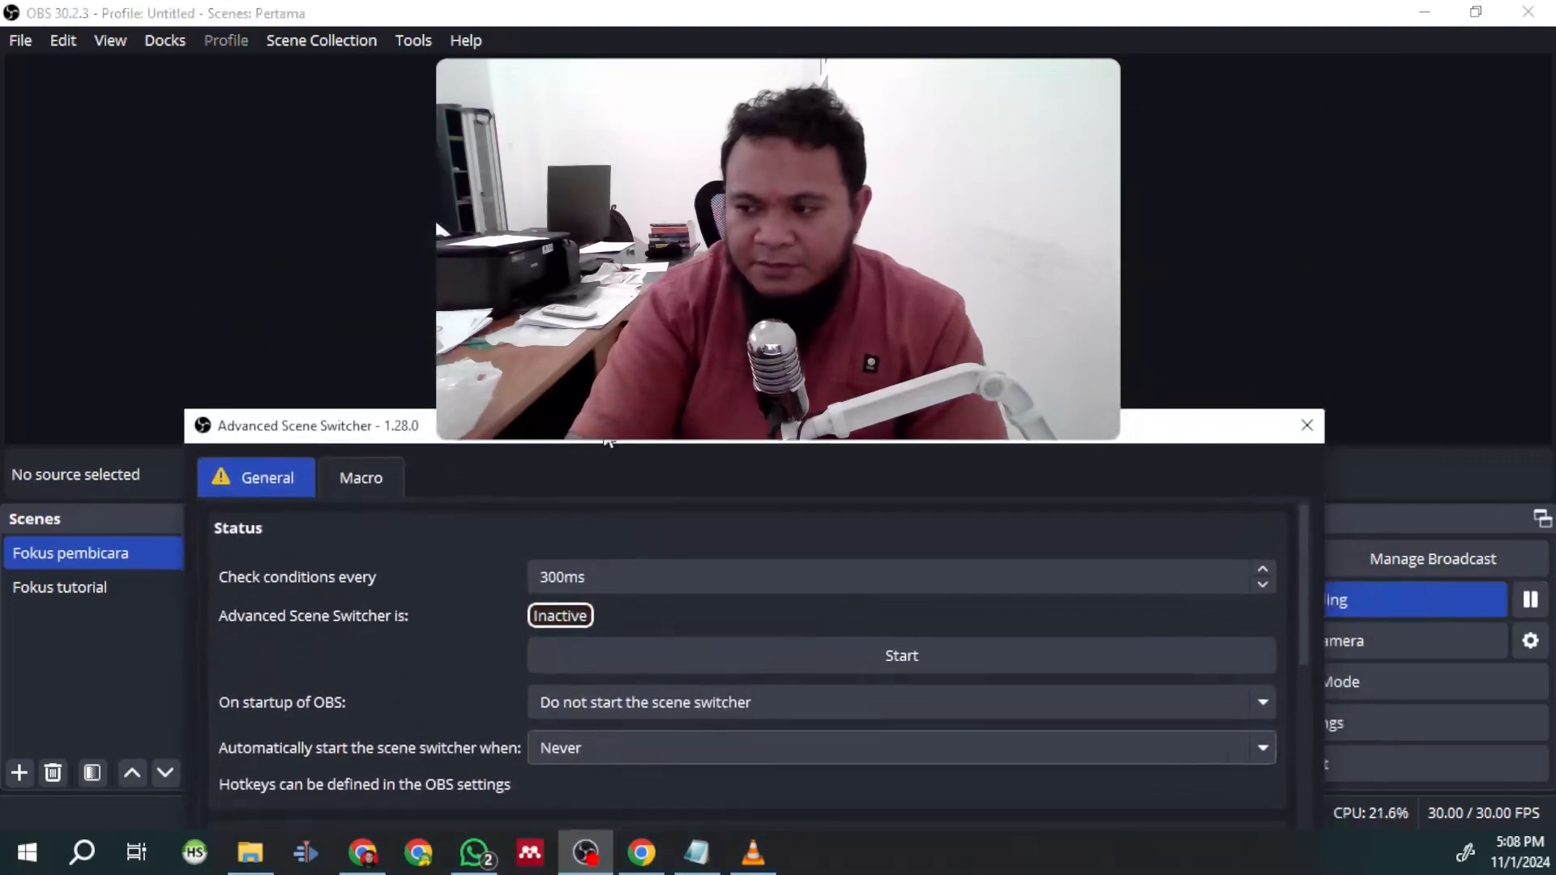
- Start the Advanced Scene Switcher and close its window
{"action": "left_click", "coordinate": [852, 655]}
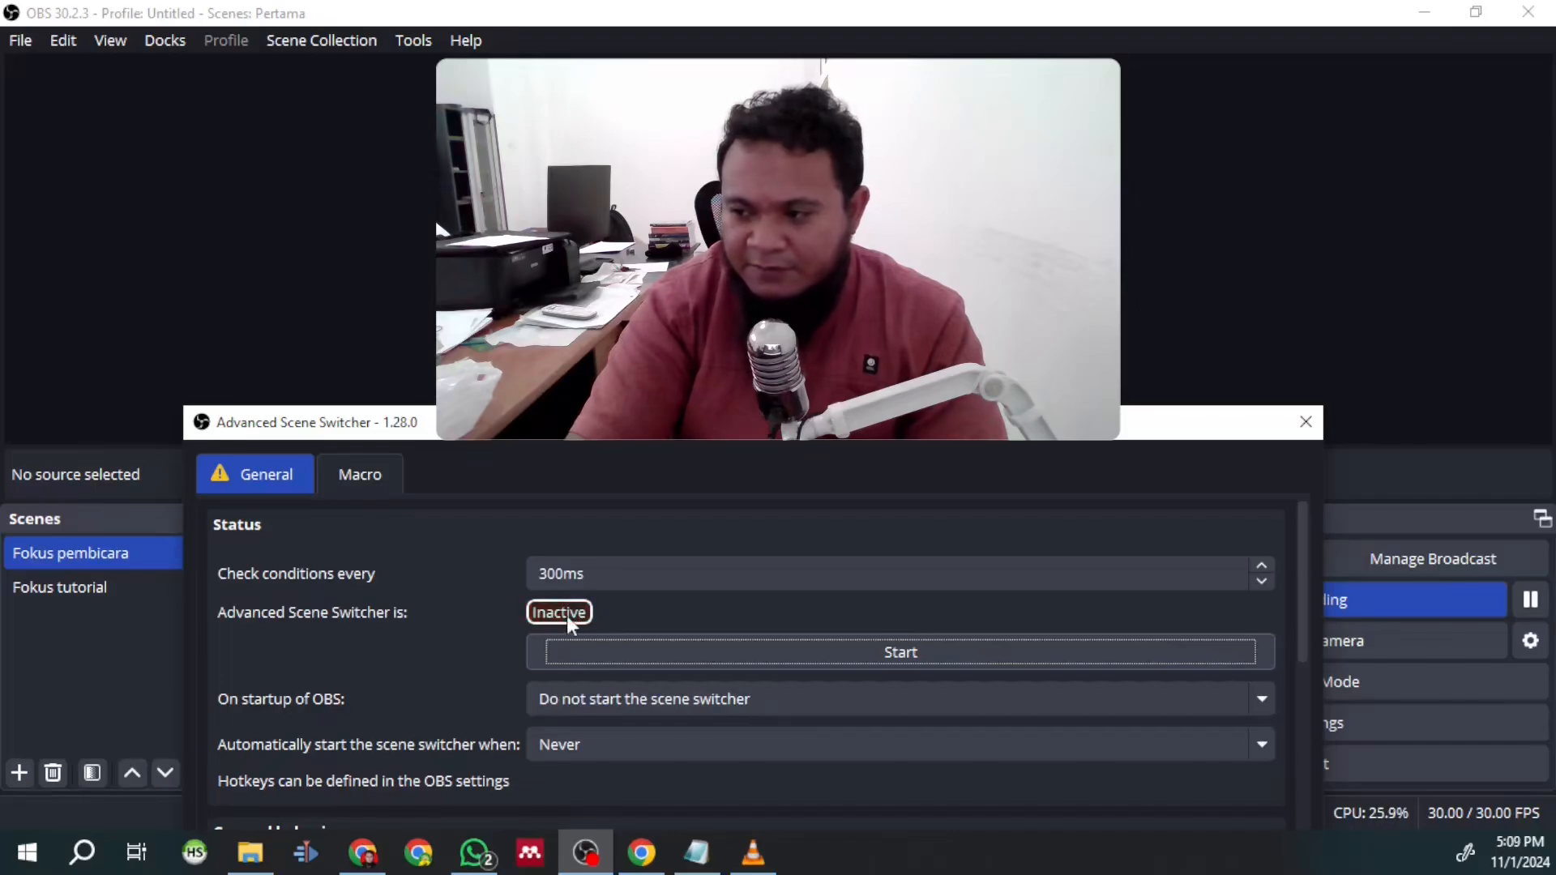
{"action": "left_click", "coordinate": [898, 661]}
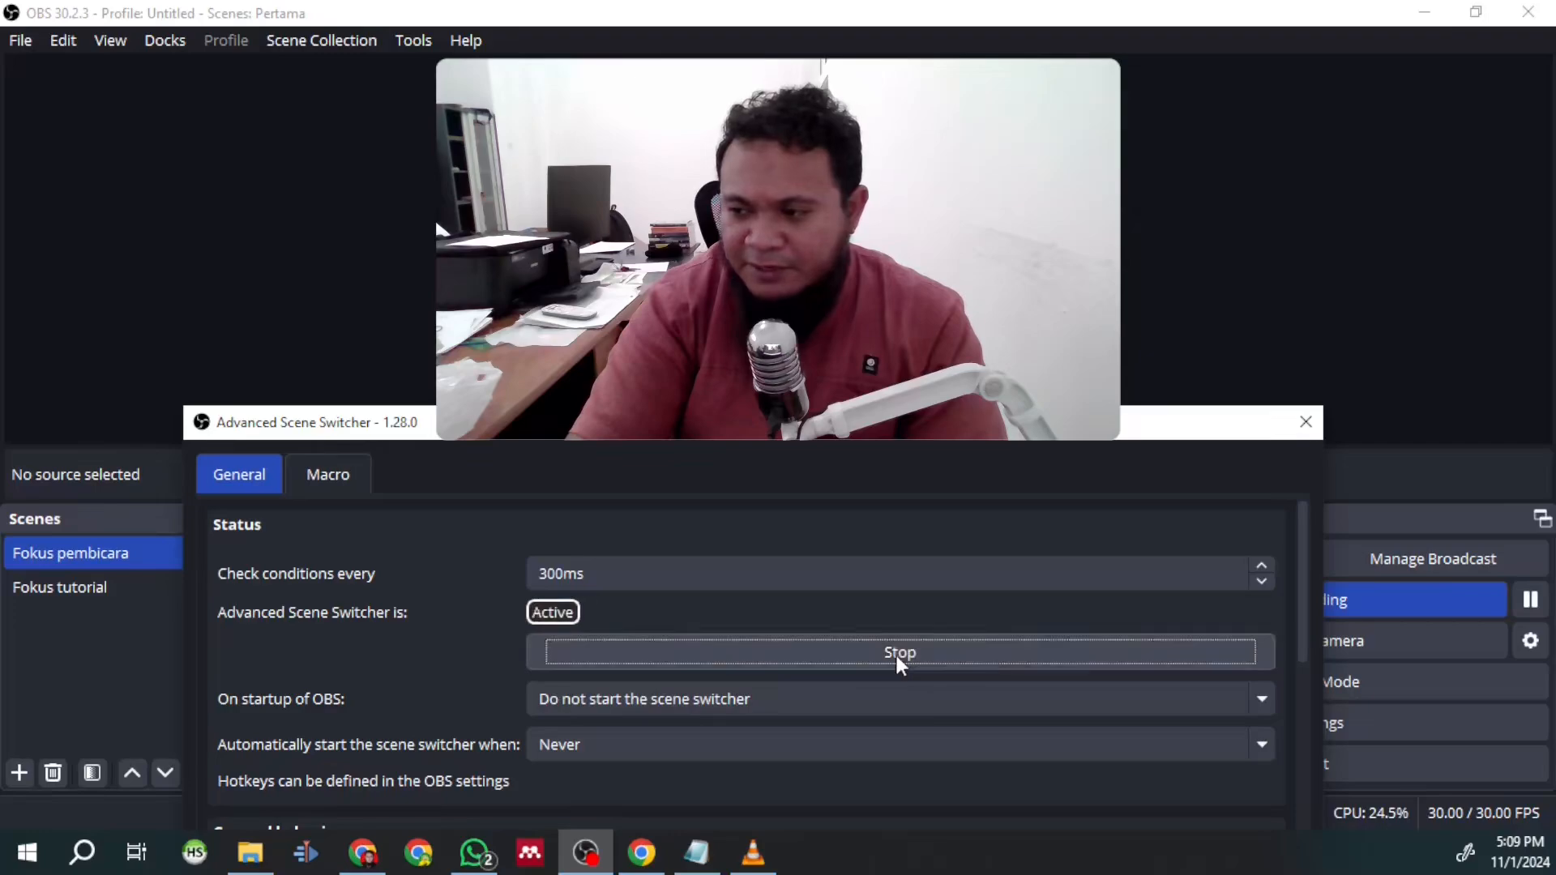
{"action": "left_click", "coordinate": [1306, 423]}
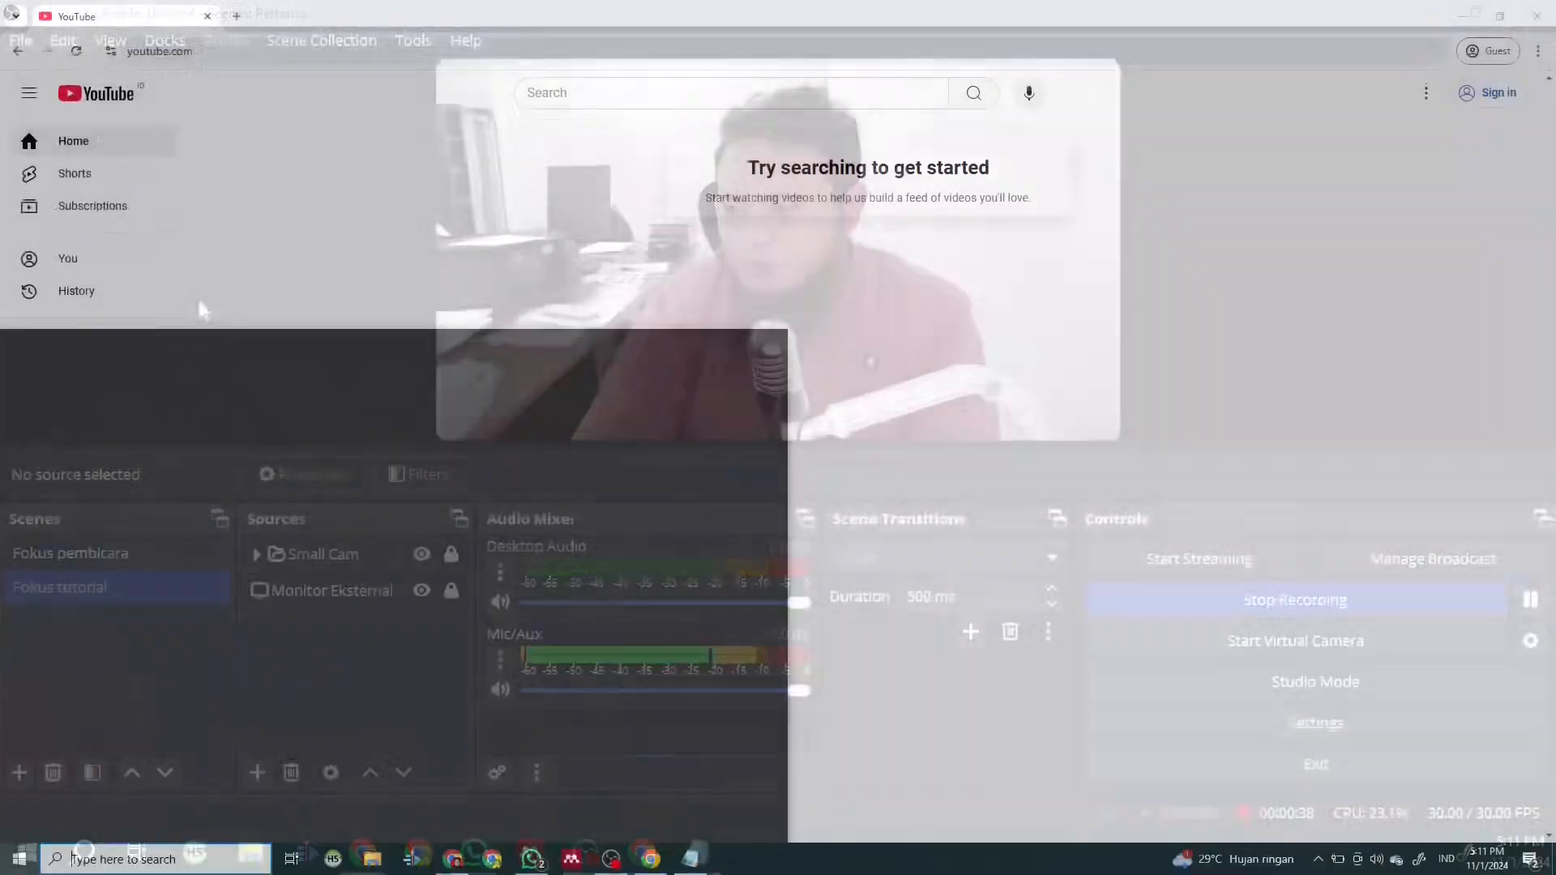
- Open the Windows Start menu over the YouTube page
{"action": "key", "text": "super"}
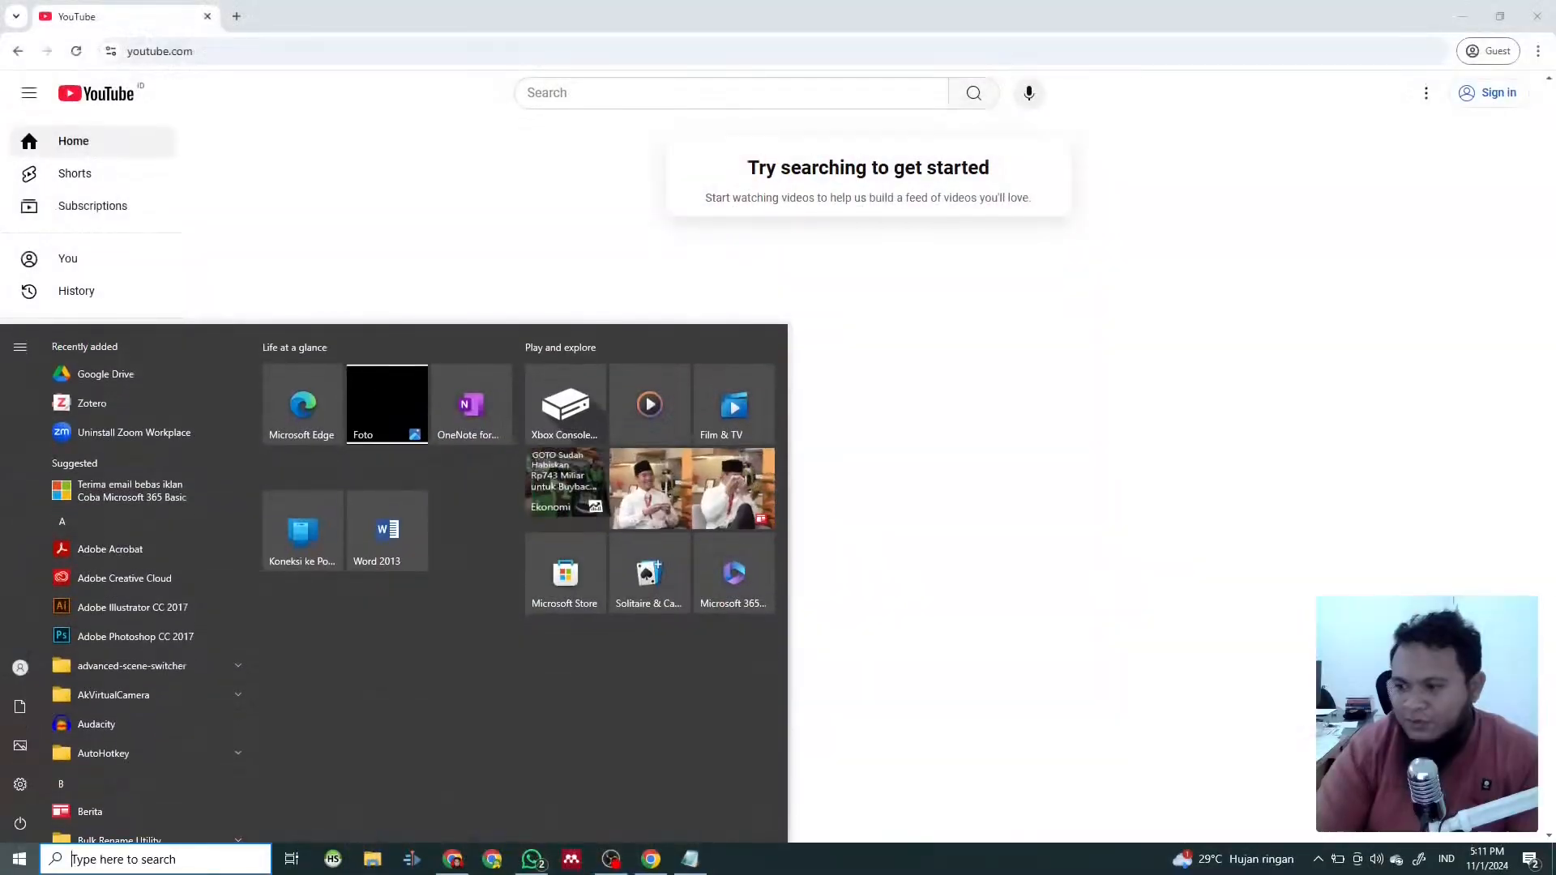